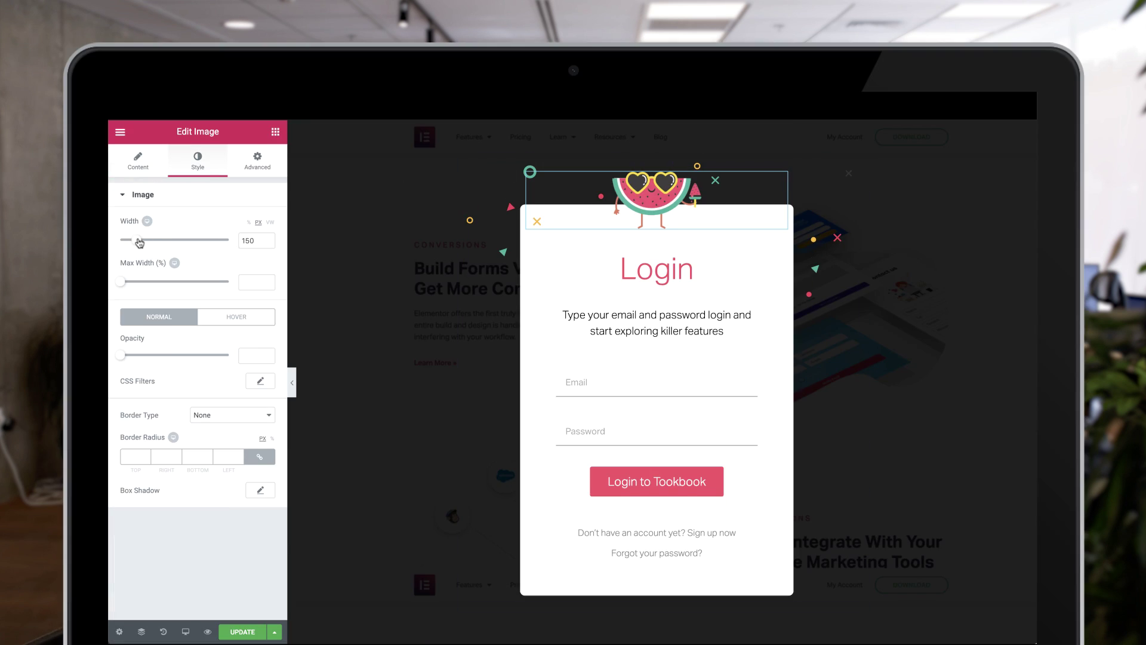
- Enlarge the watermelon image and change the Login to Tookbook button's background colour to teal green
{"action": "left_click_drag", "start_coordinate": [135, 239], "coordinate": [145, 240]}
{"action": "left_click", "coordinate": [780, 386]}
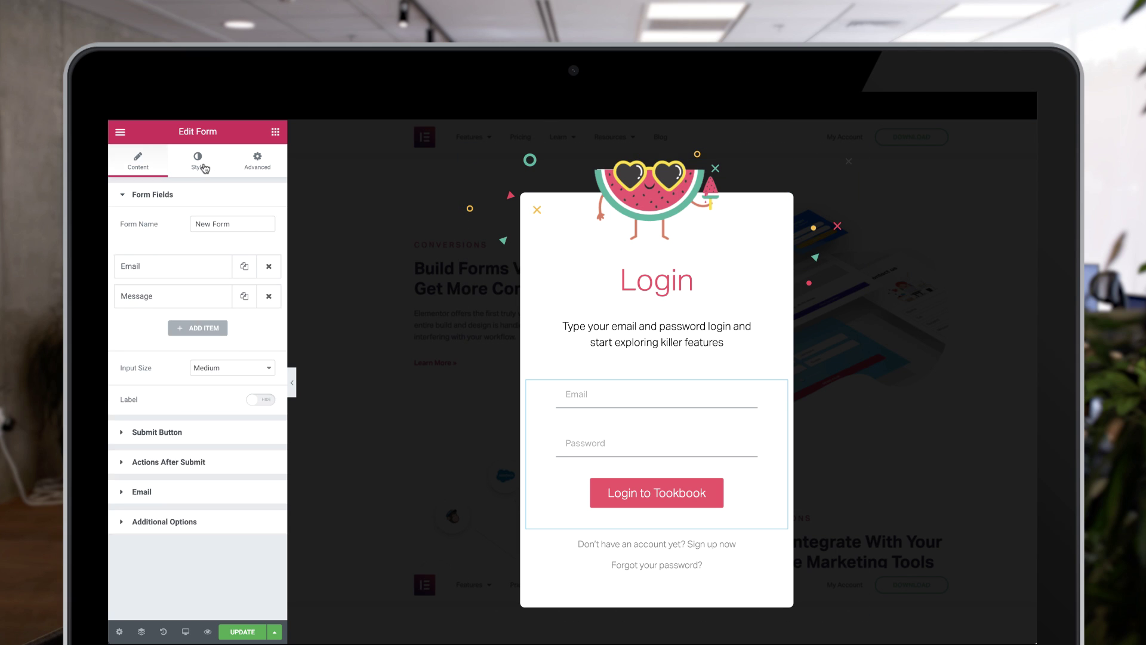
{"action": "left_click", "coordinate": [199, 162]}
{"action": "left_click", "coordinate": [230, 448]}
{"action": "left_click", "coordinate": [261, 315]}
{"action": "left_click", "coordinate": [201, 452]}
{"action": "left_click", "coordinate": [261, 310]}
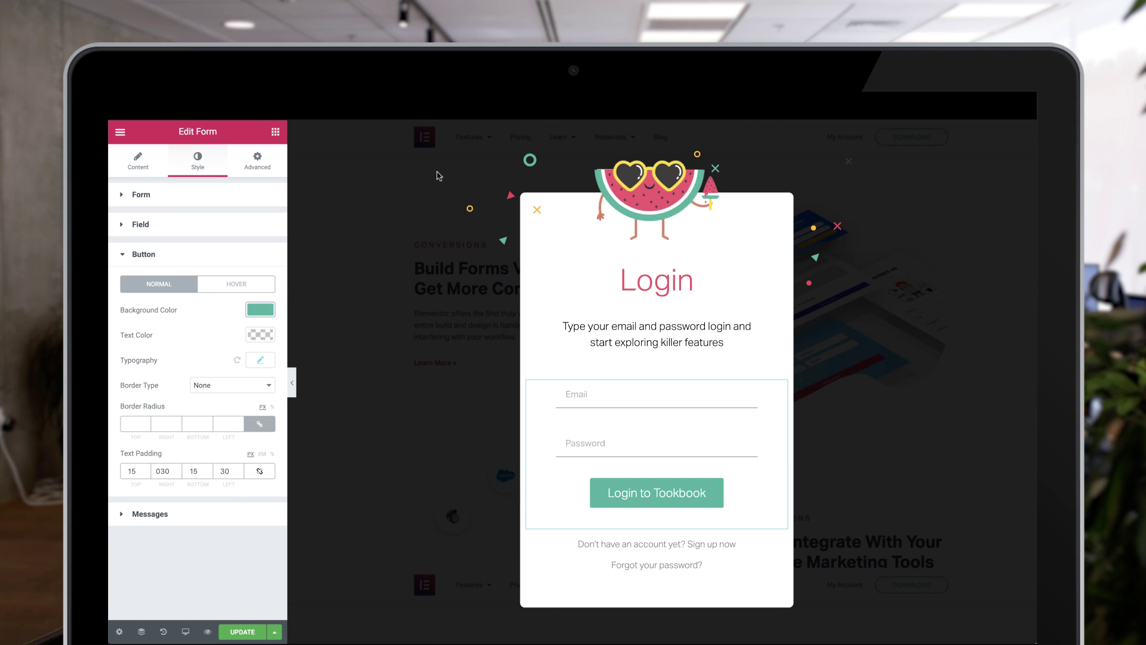
- Give the popup's column a teal green outline box shadow with horizontal and vertical offsets of 10
{"action": "left_click", "coordinate": [467, 152]}
{"action": "left_click", "coordinate": [197, 166]}
{"action": "left_click", "coordinate": [217, 454]}
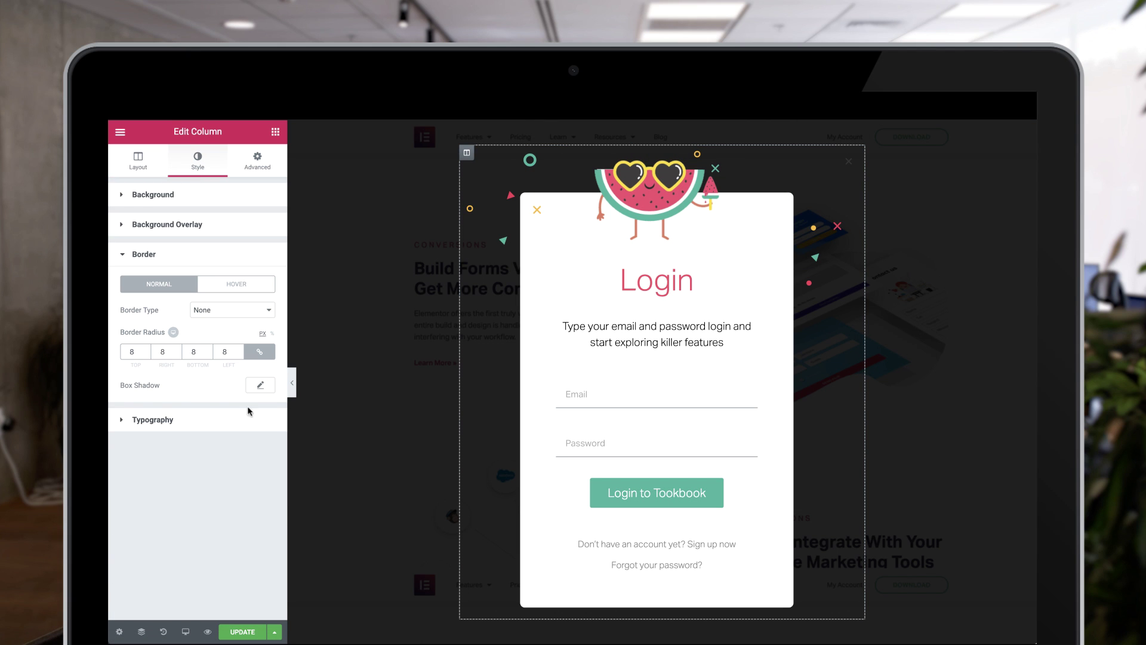
{"action": "left_click", "coordinate": [260, 385]}
{"action": "left_click", "coordinate": [245, 446]}
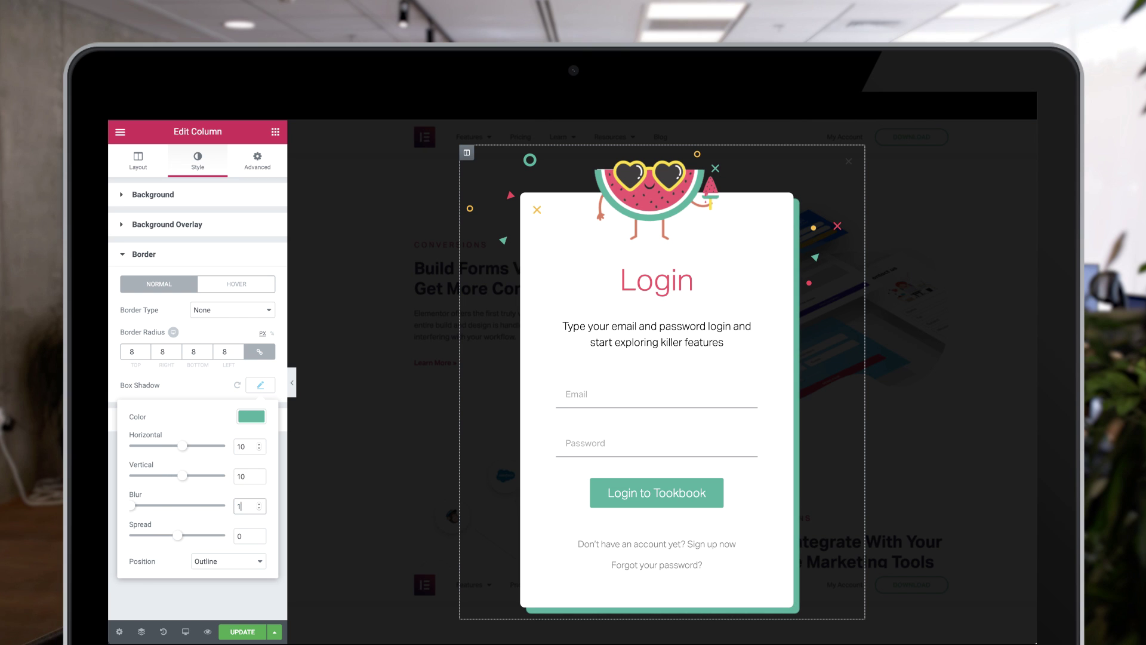
- Add a solid black border to the column, 5 px wide on its right and bottom sides, and hide the editing panel
{"action": "left_click", "coordinate": [251, 331]}
{"action": "left_click", "coordinate": [233, 319]}
{"action": "left_click", "coordinate": [263, 384]}
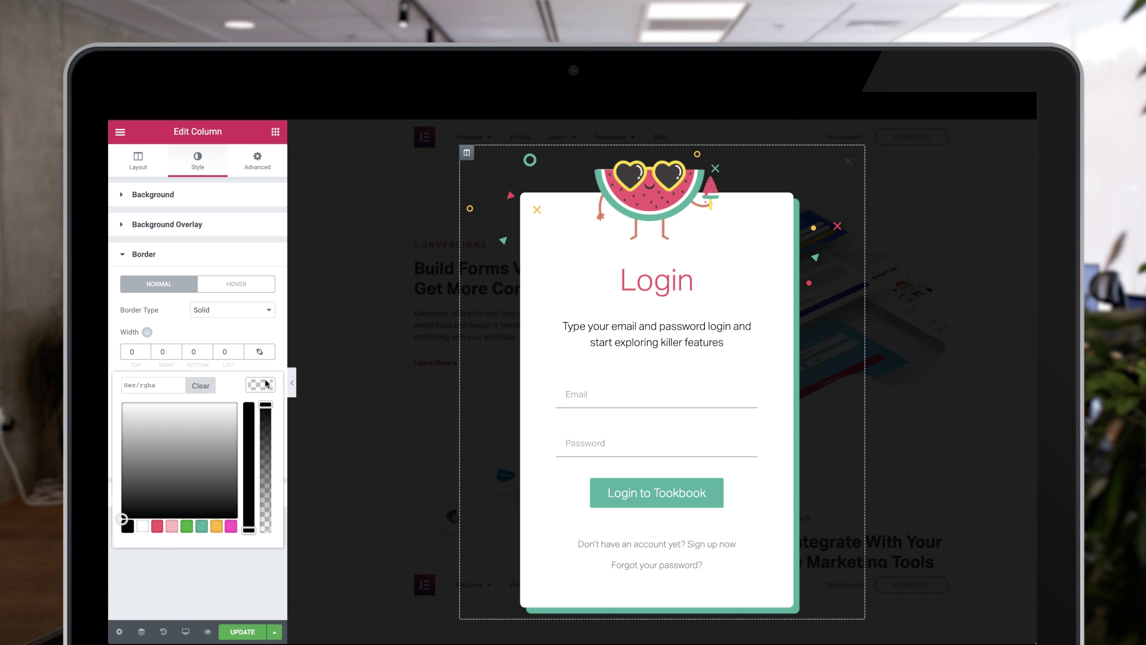
{"action": "left_click", "coordinate": [162, 351]}
{"action": "type", "text": "5"}
{"action": "left_click", "coordinate": [193, 352]}
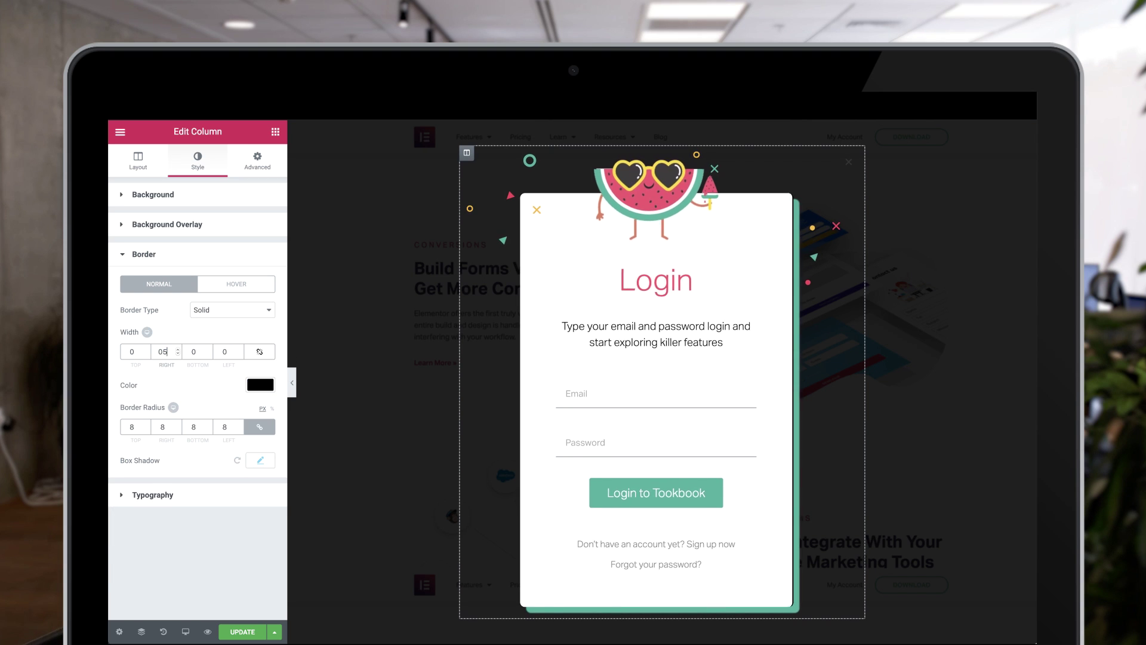
{"action": "type", "text": "5"}
{"action": "left_click", "coordinate": [293, 385]}
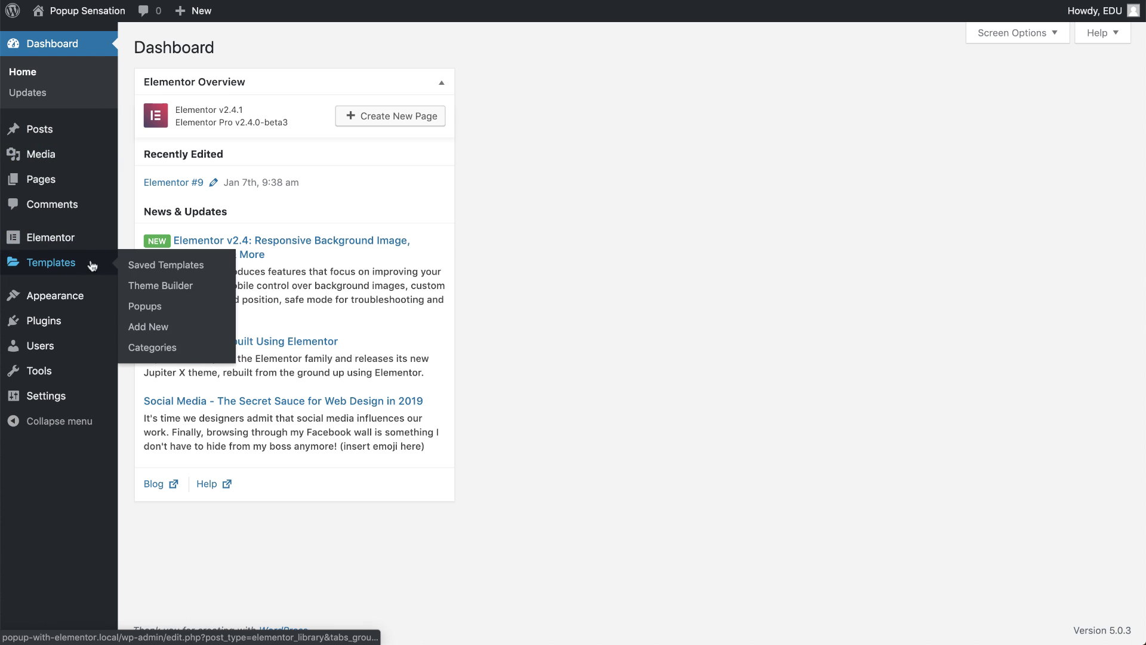
- Create a popup template named "cinema popup" from the site's Popups templates page
{"action": "left_click", "coordinate": [145, 307]}
{"action": "left_click", "coordinate": [216, 51]}
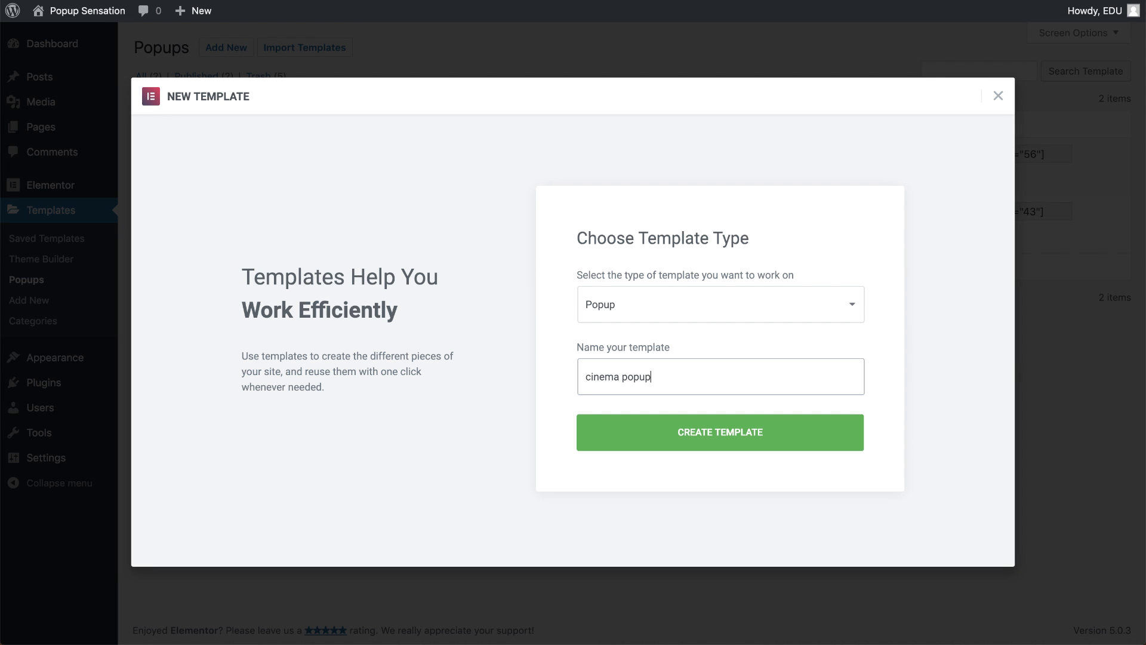
{"action": "left_click", "coordinate": [755, 430]}
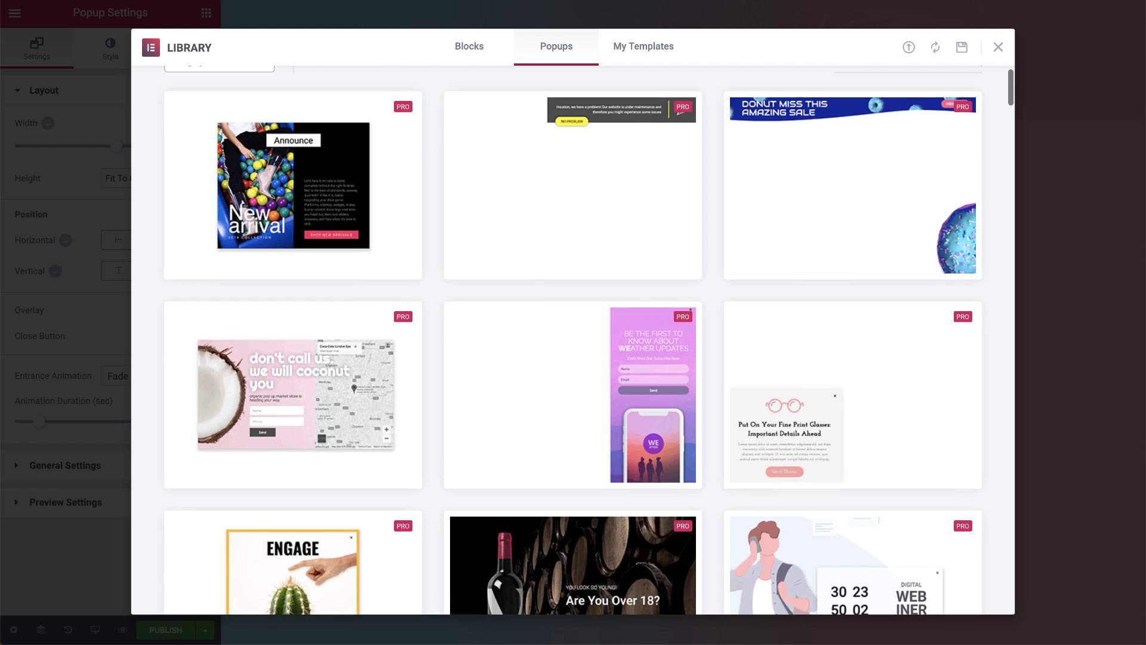
- Browse the ready-made popup designs in the template library and close the library
{"action": "scroll", "coordinate": [573, 339], "scroll_direction": "down", "scroll_amount": 3}
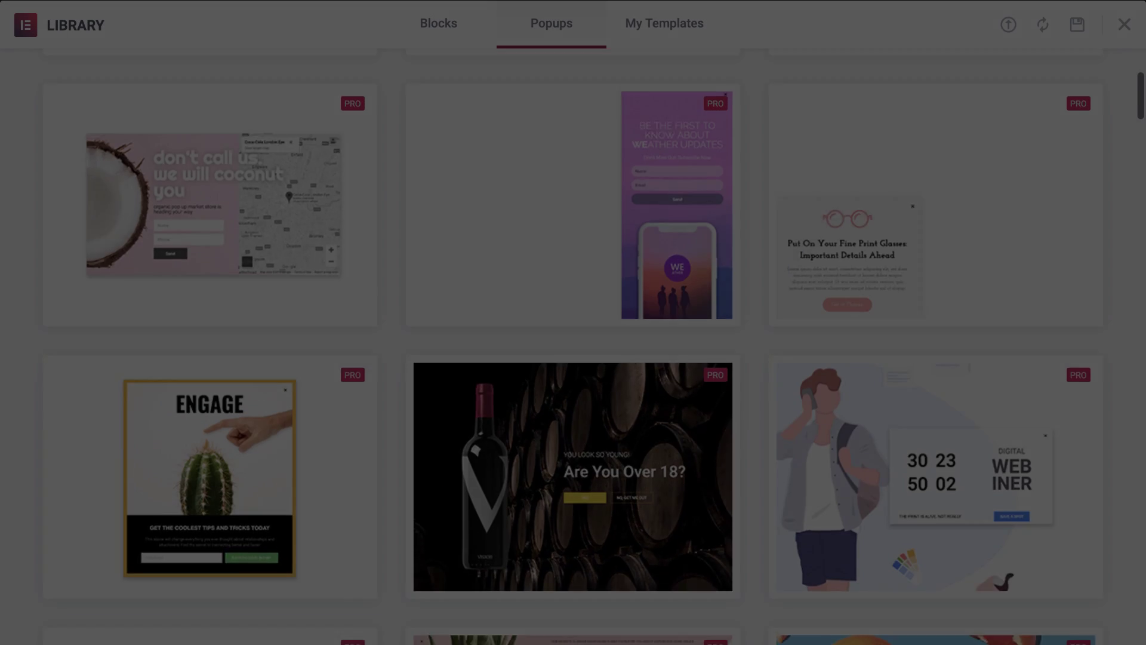
{"action": "scroll", "coordinate": [573, 346], "scroll_direction": "down", "scroll_amount": 6}
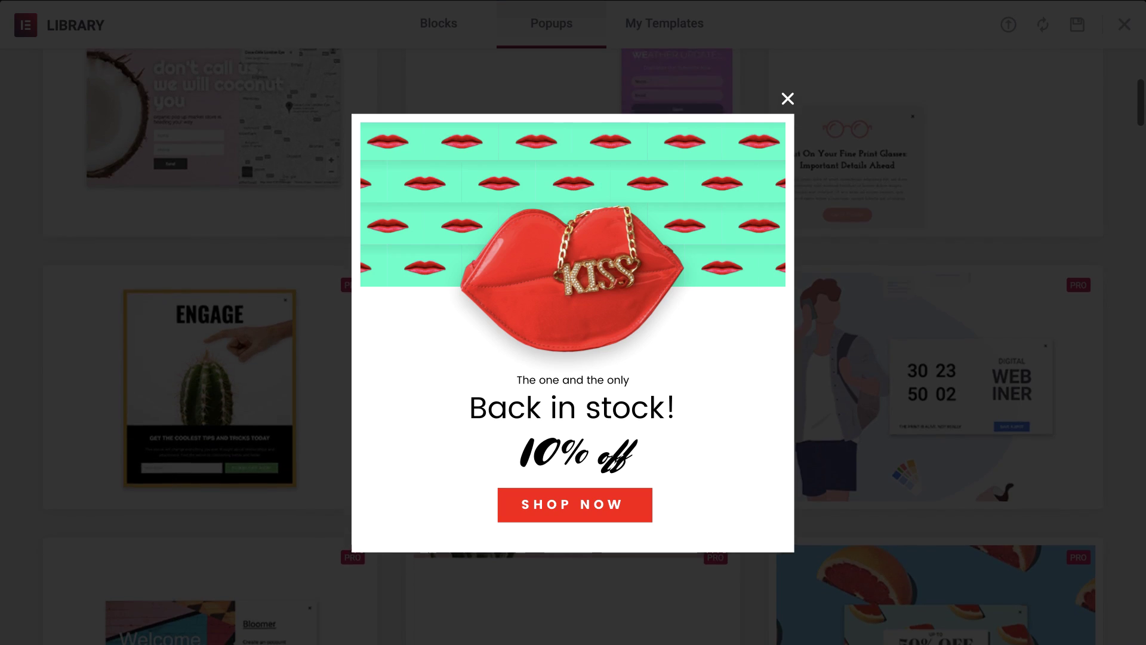
{"action": "scroll", "coordinate": [573, 346], "scroll_direction": "down", "scroll_amount": 6}
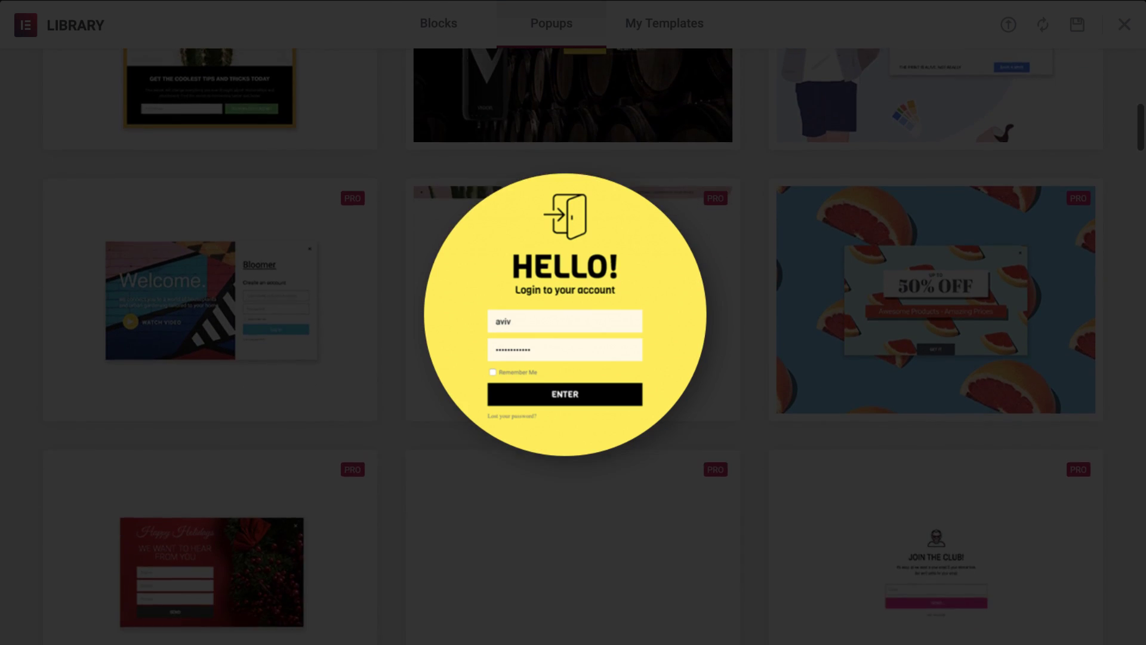
{"action": "scroll", "coordinate": [573, 346], "scroll_direction": "down", "scroll_amount": 6}
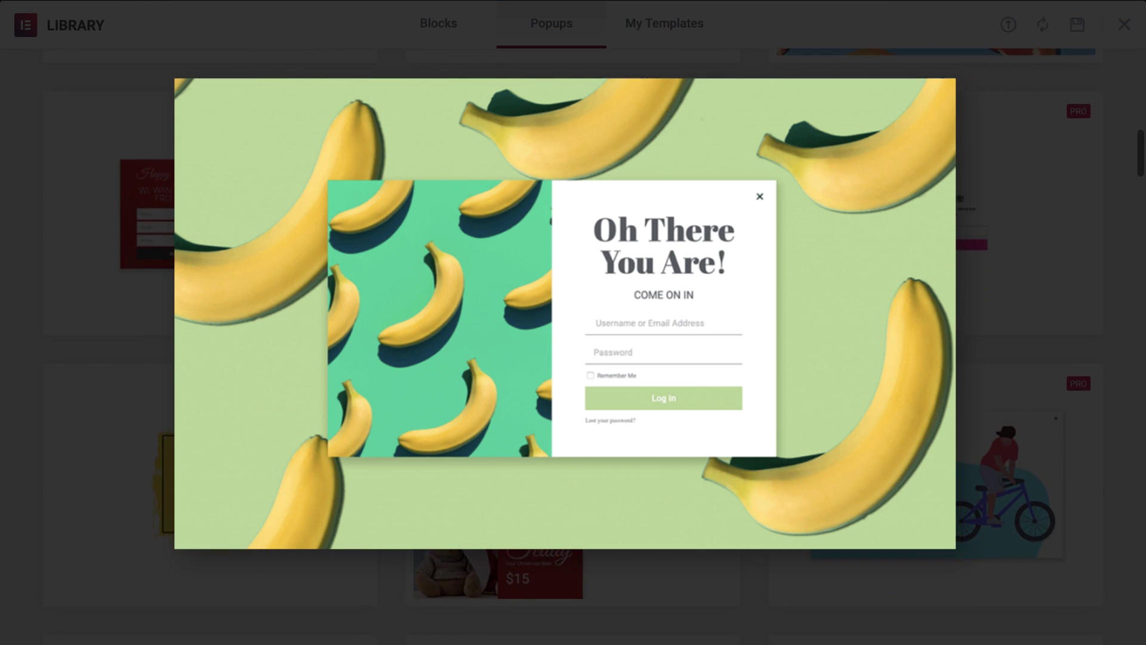
{"action": "scroll", "coordinate": [573, 334], "scroll_direction": "down", "scroll_amount": 6}
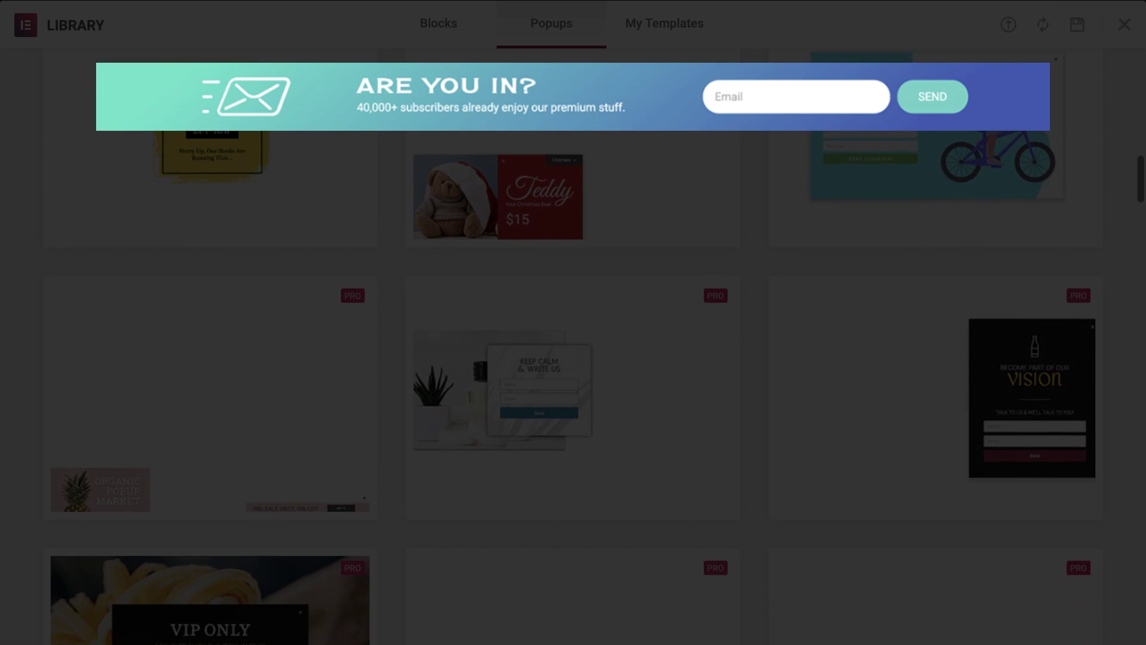
{"action": "scroll", "coordinate": [573, 334], "scroll_direction": "down", "scroll_amount": 6}
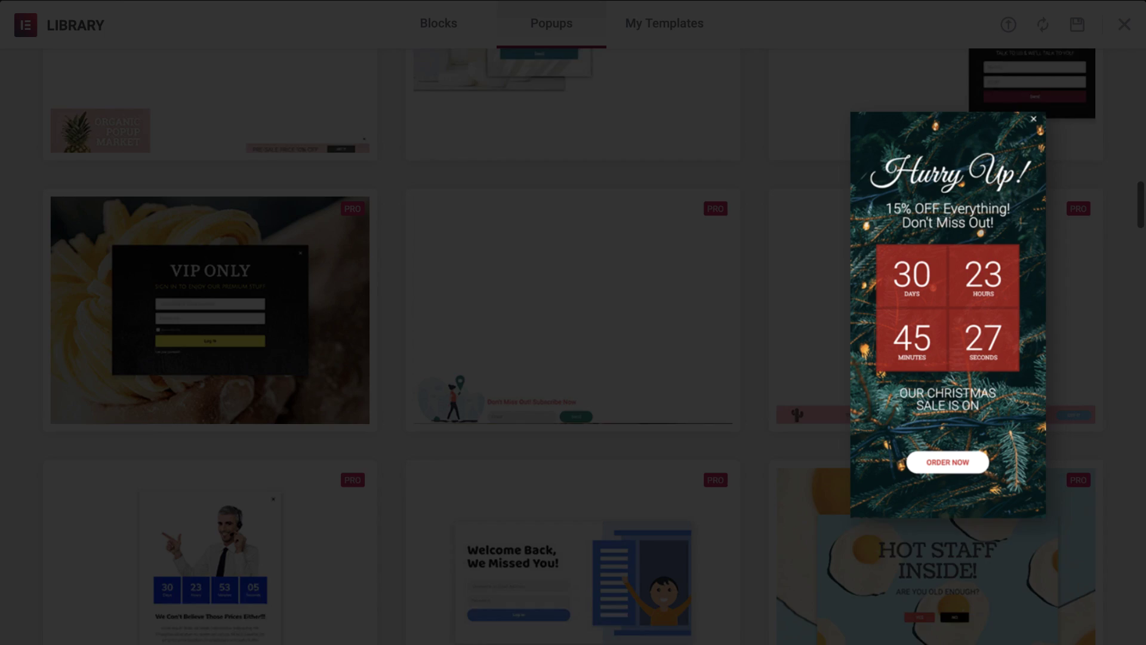
{"action": "scroll", "coordinate": [573, 334], "scroll_direction": "down", "scroll_amount": 6}
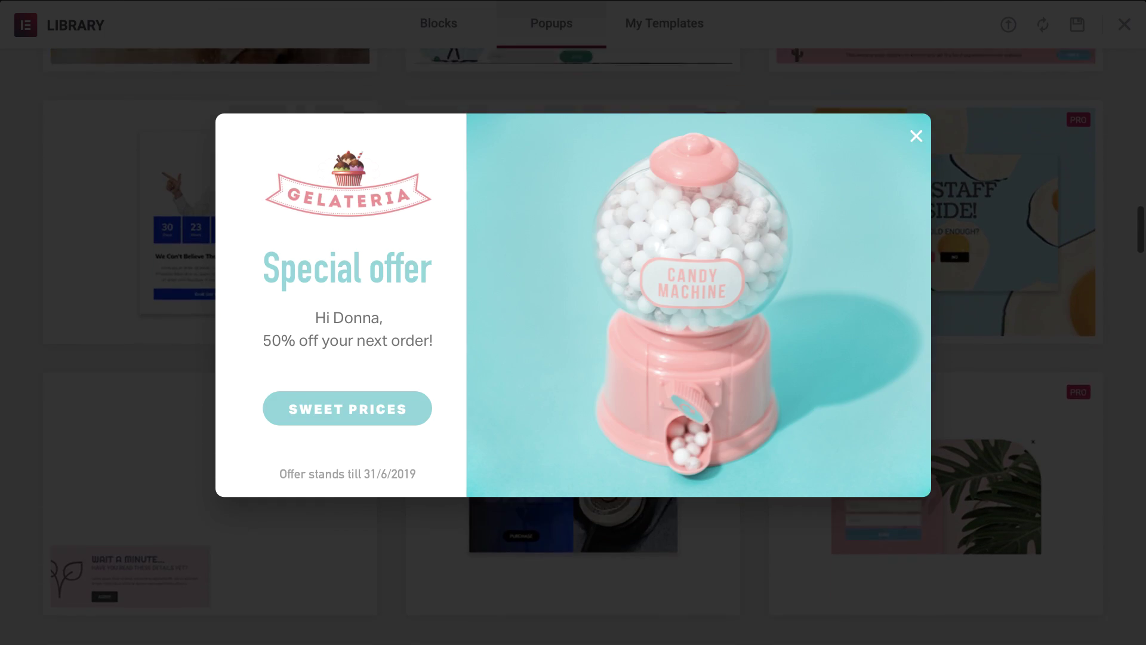
{"action": "scroll", "coordinate": [573, 334], "scroll_direction": "down", "scroll_amount": 5}
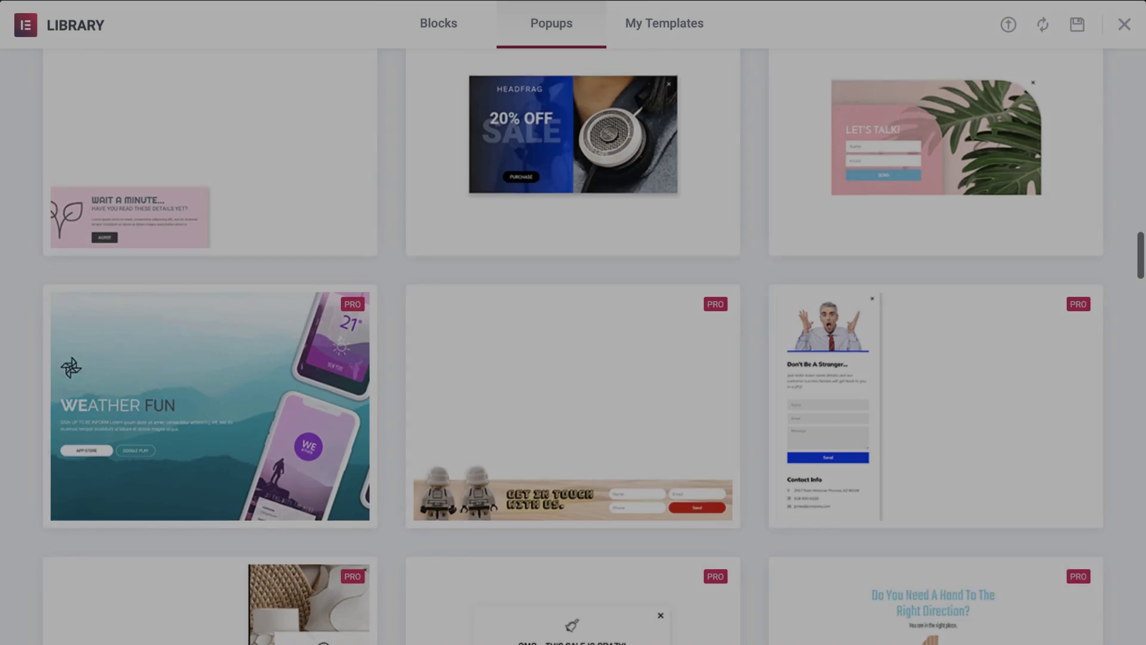
{"action": "scroll", "coordinate": [573, 322], "scroll_direction": "down", "scroll_amount": 1}
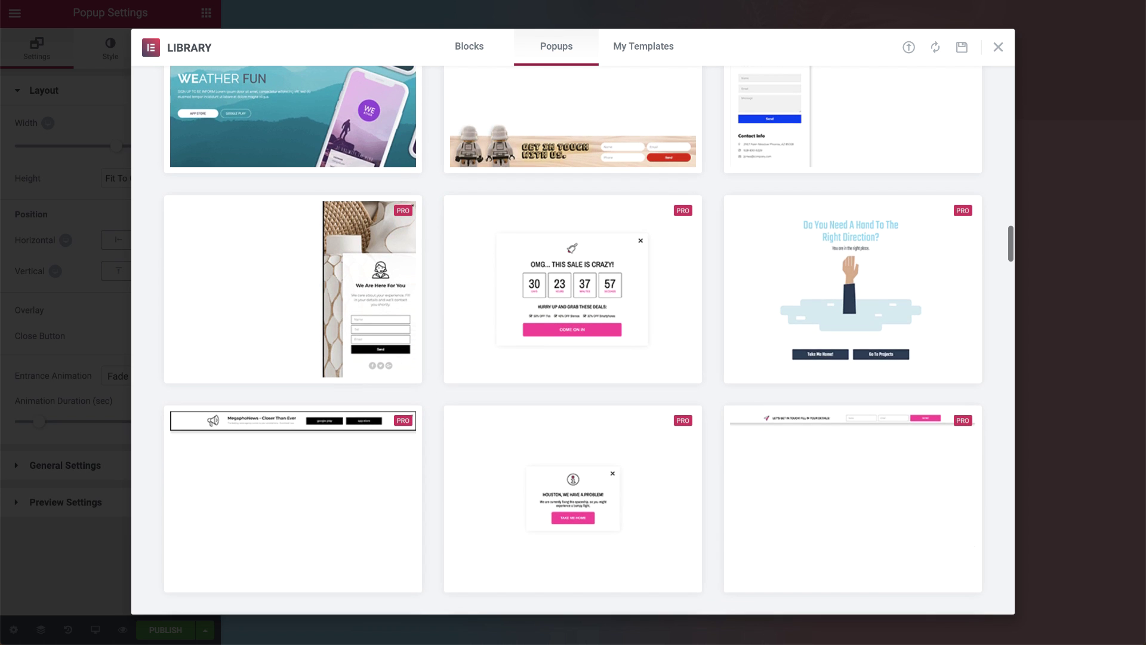
{"action": "left_click", "coordinate": [995, 48]}
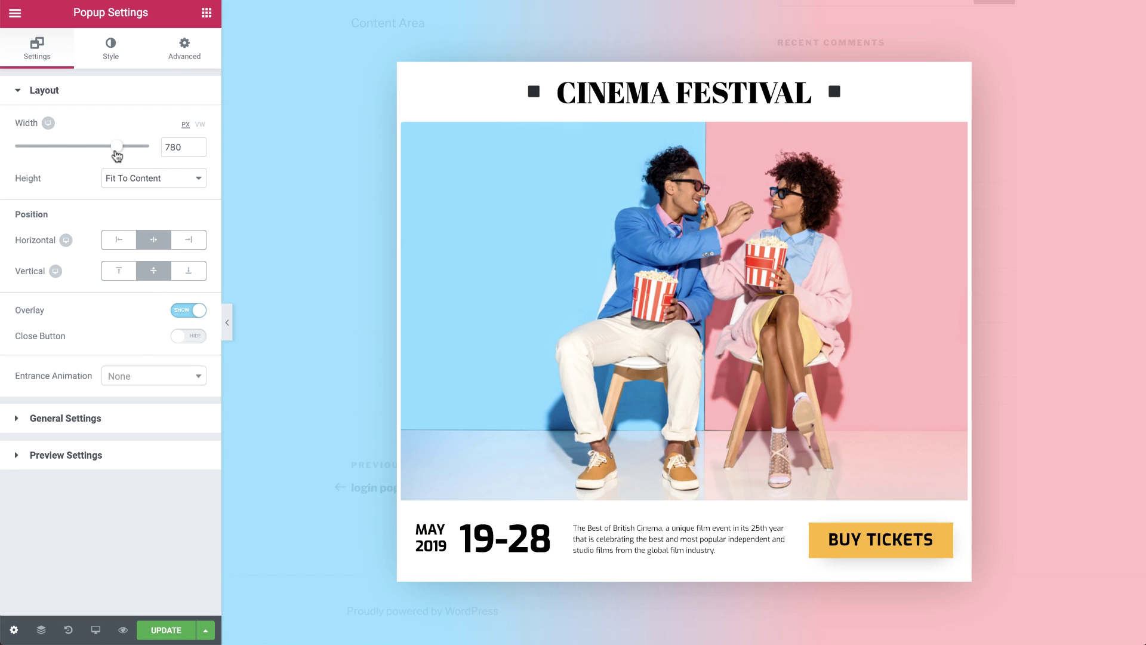
- Widen the popup to 815 px, try right and bottom placement, and centre it again horizontally and vertically
{"action": "mouse_move", "coordinate": [116, 153]}
{"action": "left_mouse_down"}
{"action": "mouse_move", "coordinate": [135, 154]}
{"action": "mouse_move", "coordinate": [123, 154]}
{"action": "left_mouse_up"}
{"action": "left_click", "coordinate": [188, 240]}
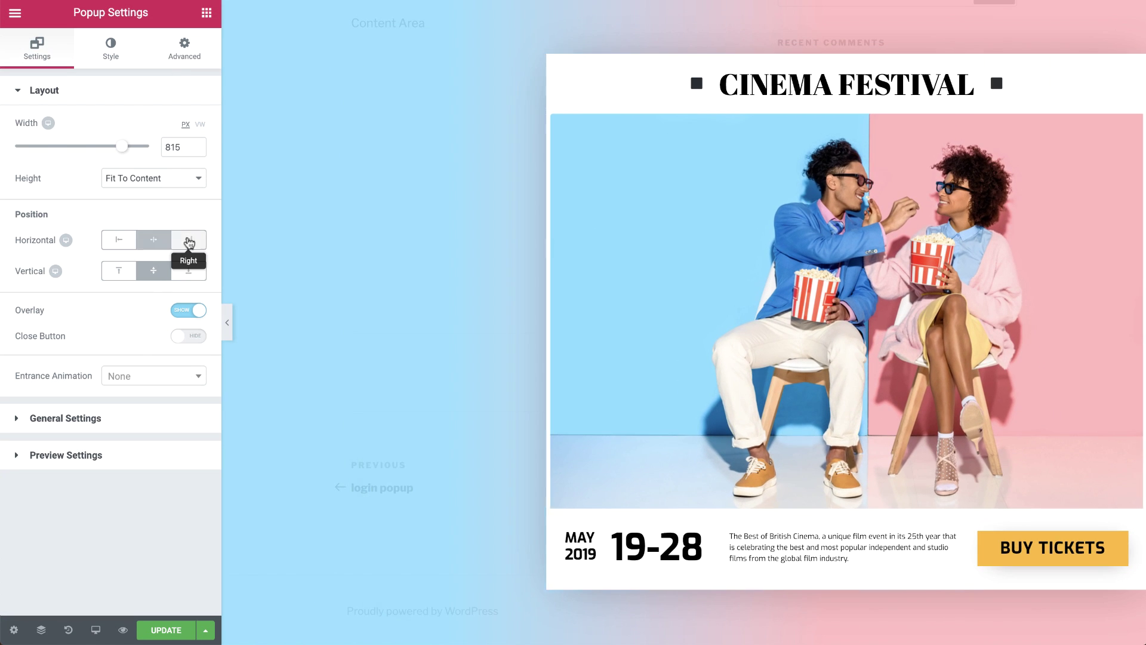
{"action": "left_click", "coordinate": [188, 270]}
{"action": "left_click", "coordinate": [153, 239]}
{"action": "left_click", "coordinate": [154, 271]}
- Show the popup's close button and set its entrance animation to Pulse
{"action": "left_click", "coordinate": [180, 376]}
{"action": "type", "text": "pul"}
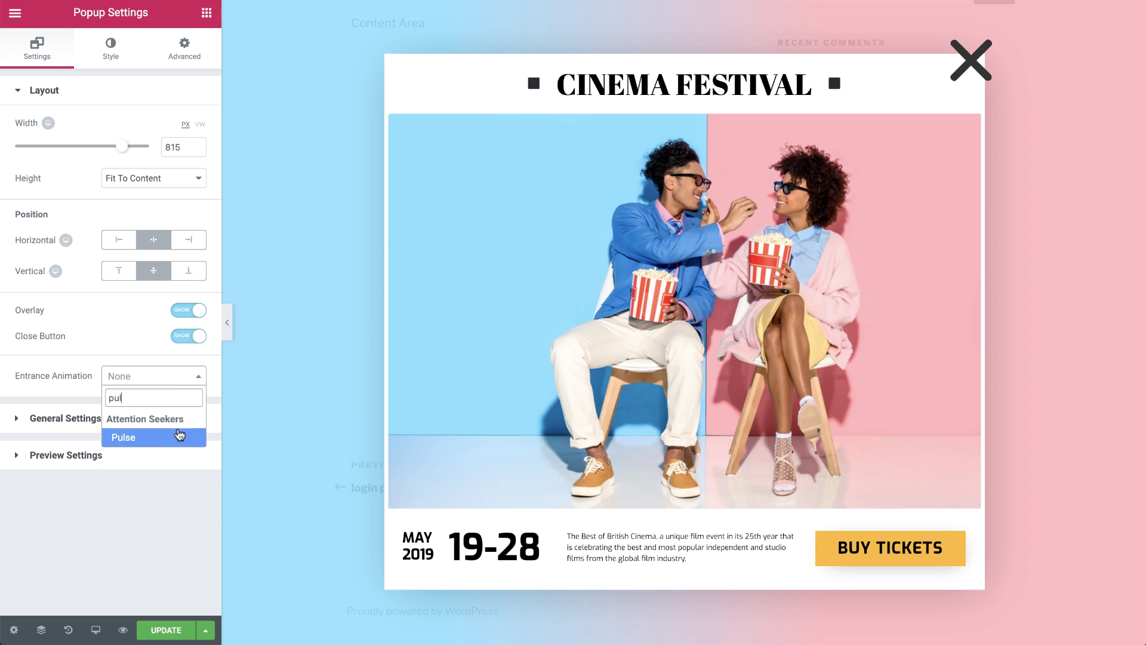
{"action": "left_click", "coordinate": [179, 437]}
- Try red and black as the popup's background colour and return it to white
{"action": "left_click", "coordinate": [99, 66]}
{"action": "left_click", "coordinate": [188, 157]}
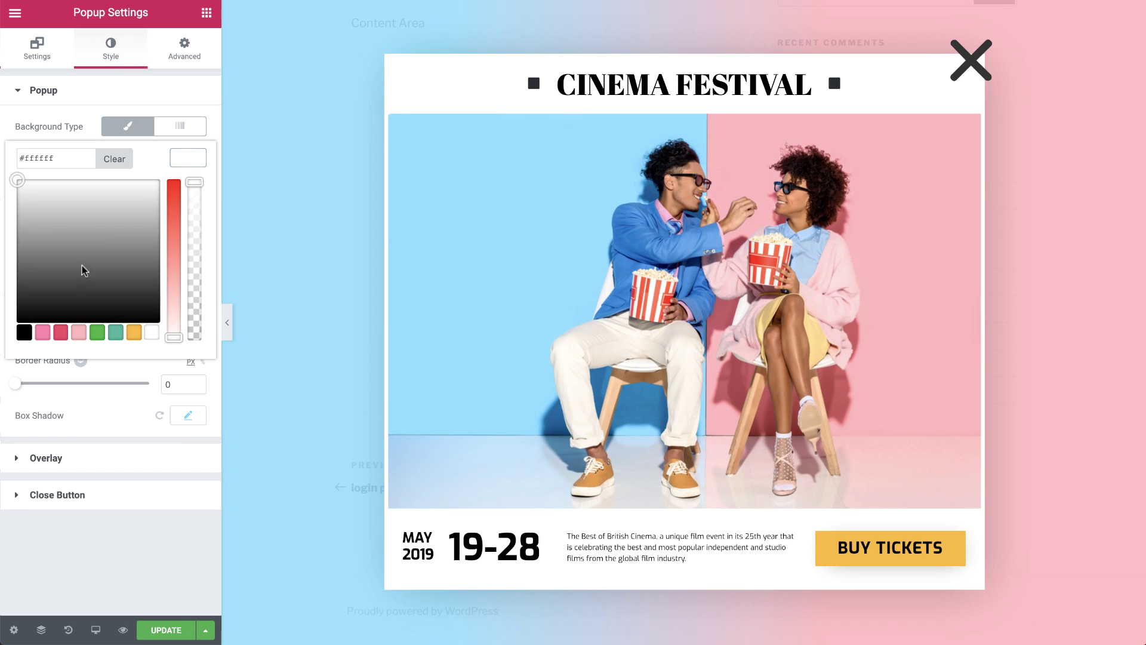
{"action": "left_click", "coordinate": [60, 332]}
{"action": "left_click", "coordinate": [24, 331]}
{"action": "left_click", "coordinate": [149, 333]}
{"action": "left_click", "coordinate": [188, 157]}
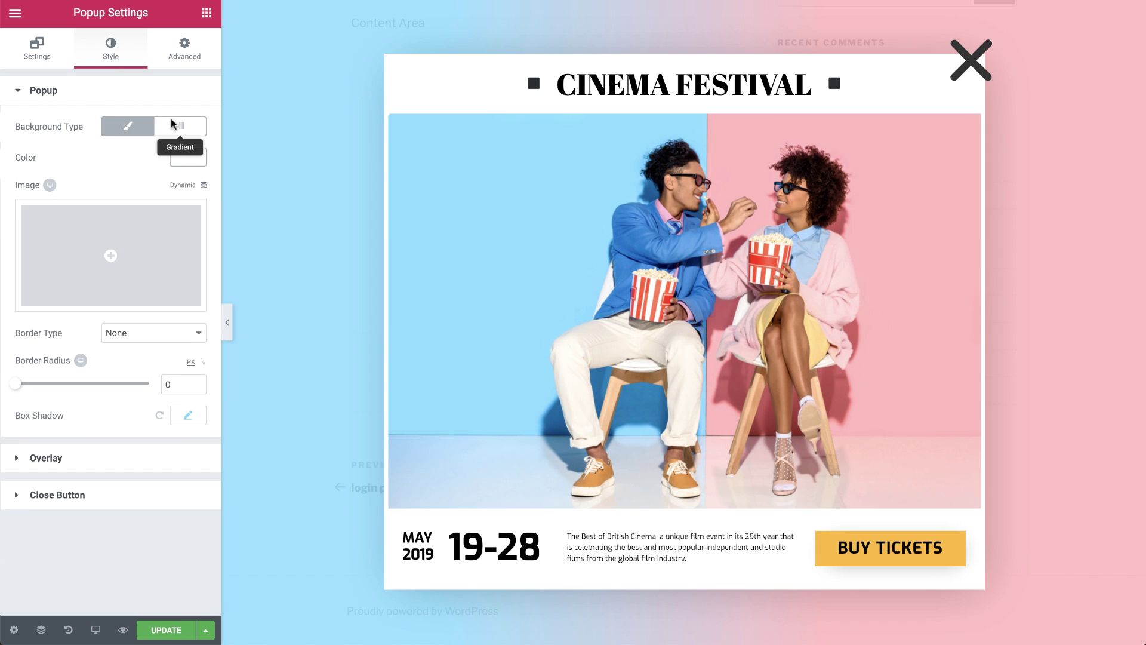
- Change the overlay gradient's pink colour to orange-yellow and reduce the size of the close button
{"action": "left_click", "coordinate": [159, 96]}
{"action": "left_click", "coordinate": [169, 128]}
{"action": "left_click", "coordinate": [189, 196]}
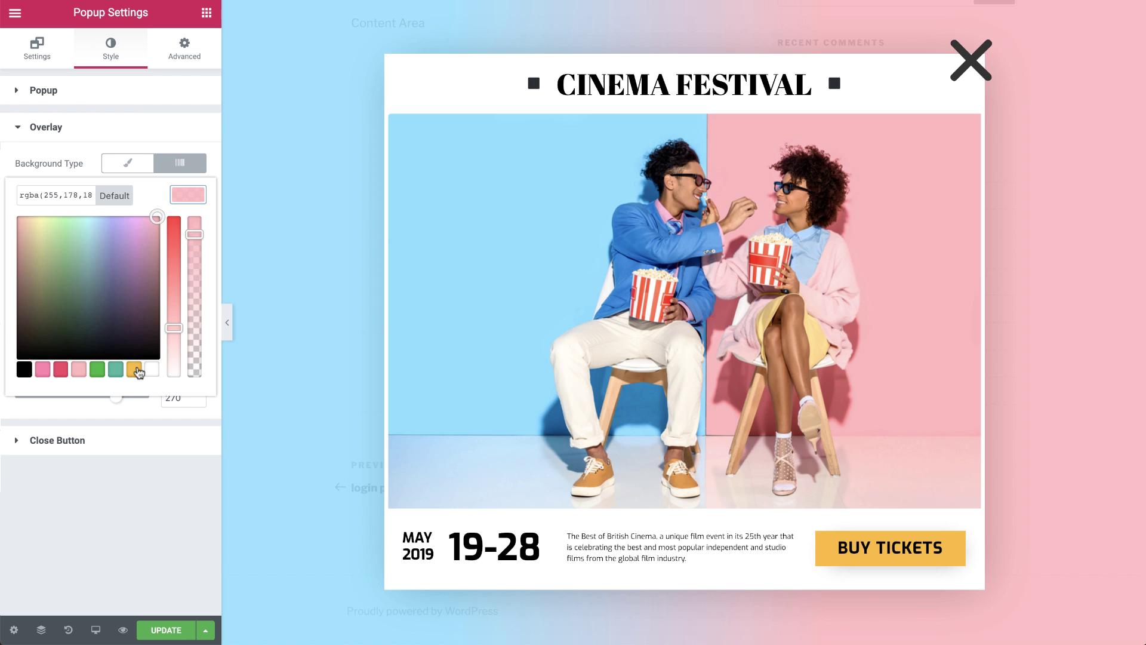
{"action": "left_click", "coordinate": [135, 370]}
{"action": "left_click", "coordinate": [155, 442]}
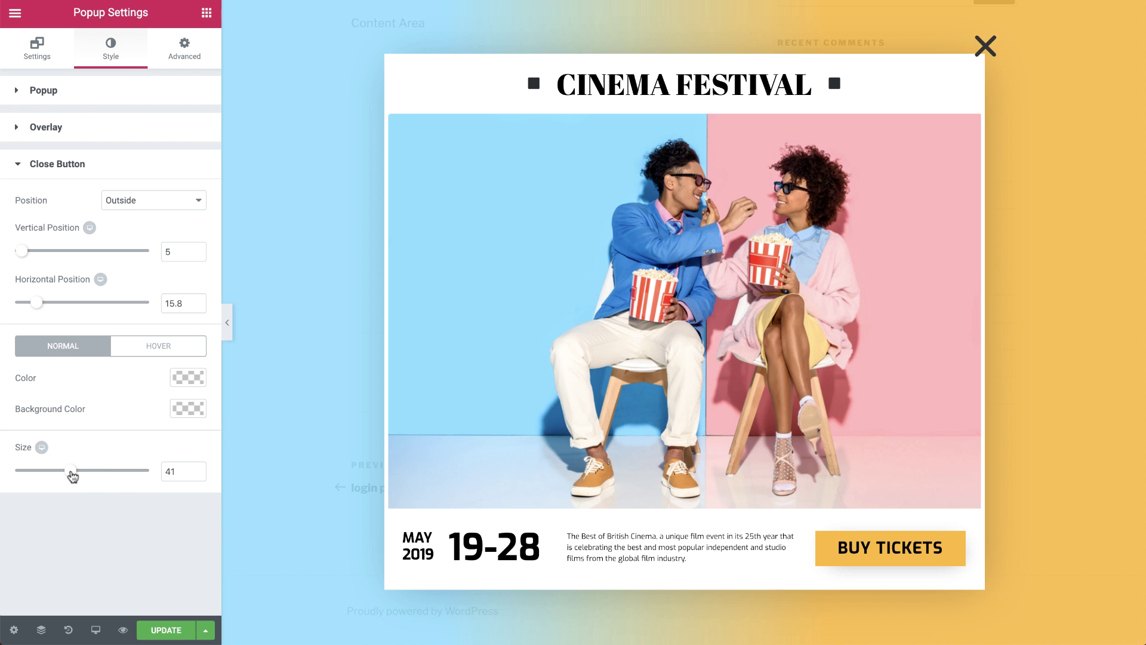
- Break the Buy Tickets label into two lines and give the button a solid white 5 px border with a 200 px radius
{"action": "left_click", "coordinate": [874, 564]}
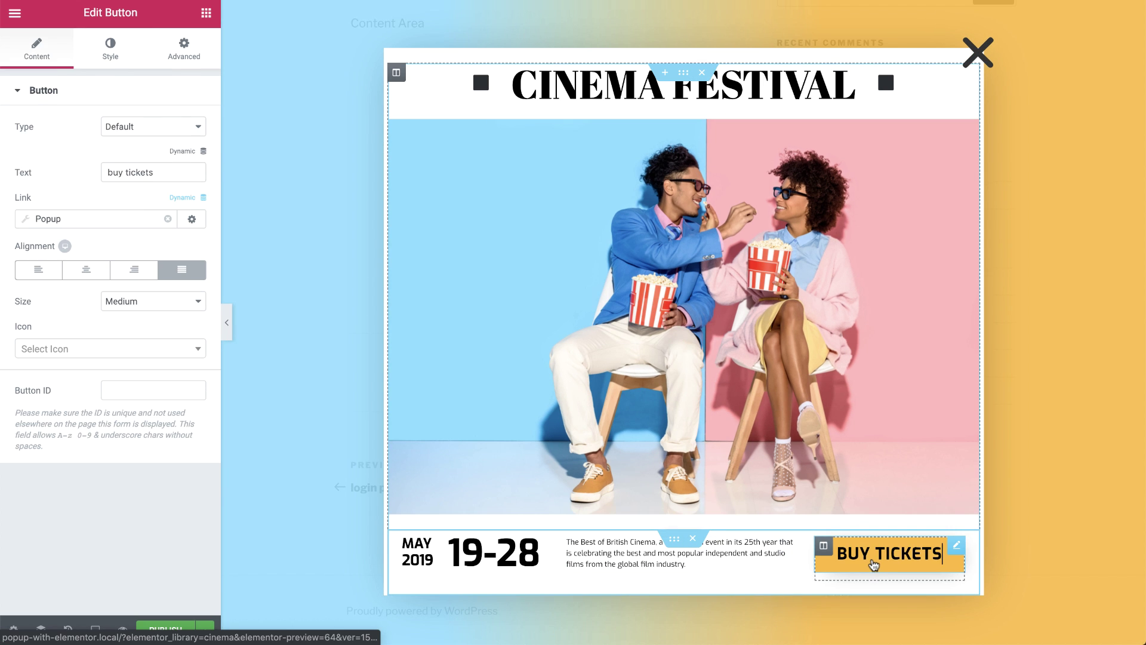
{"action": "left_click", "coordinate": [99, 57]}
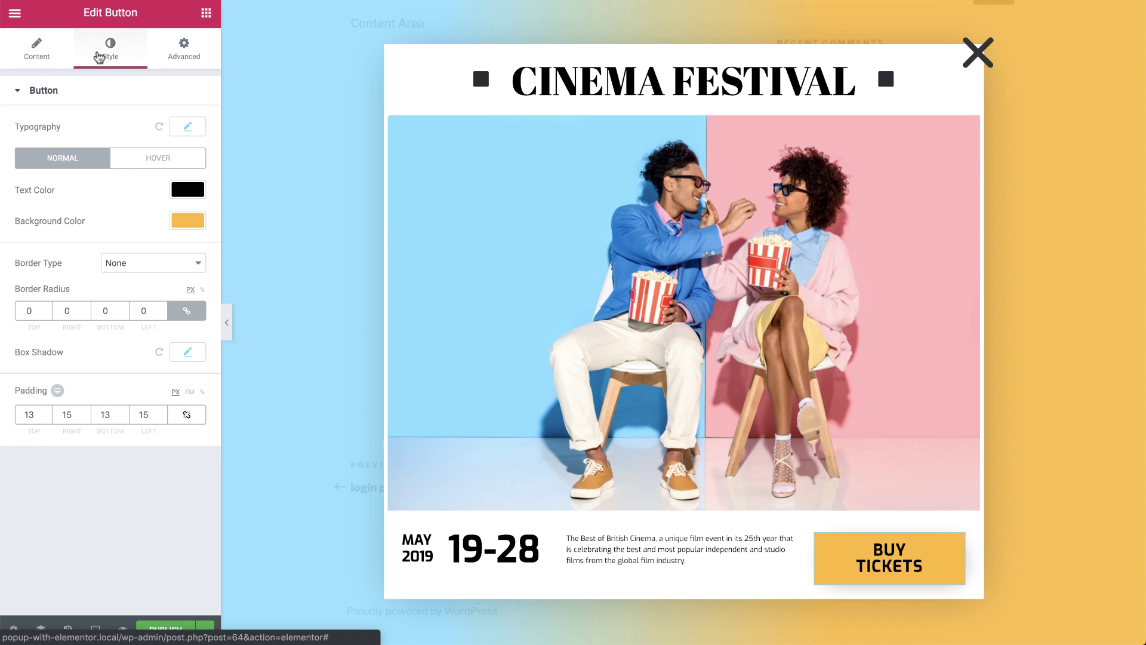
{"action": "left_click", "coordinate": [160, 265]}
{"action": "left_click", "coordinate": [166, 271]}
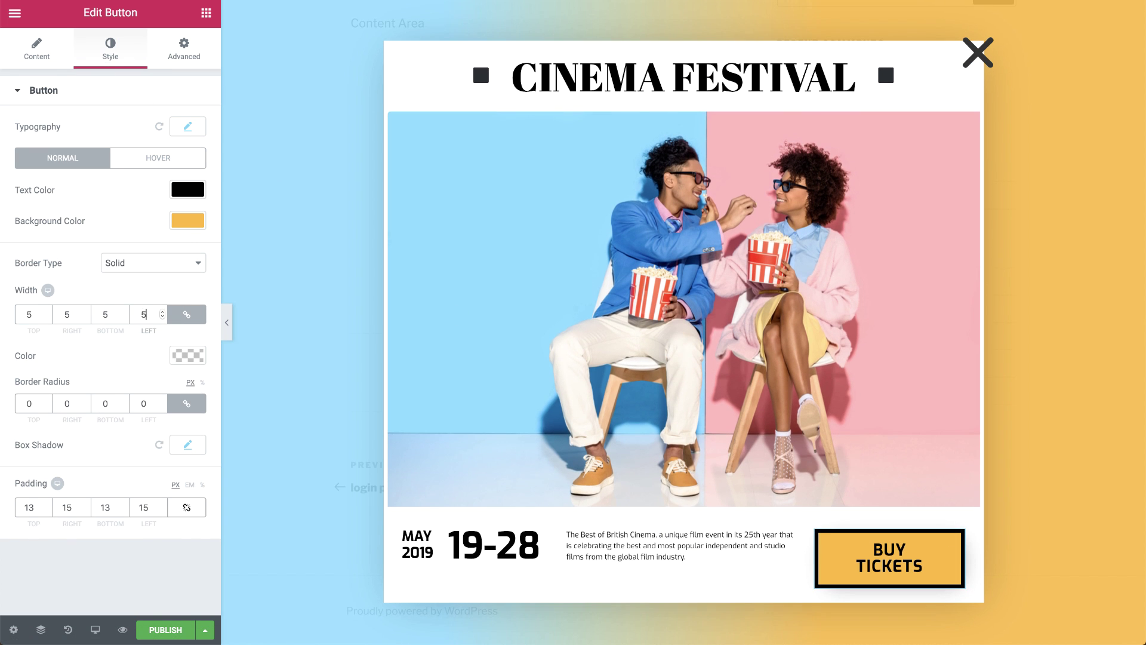
{"action": "left_click", "coordinate": [177, 357]}
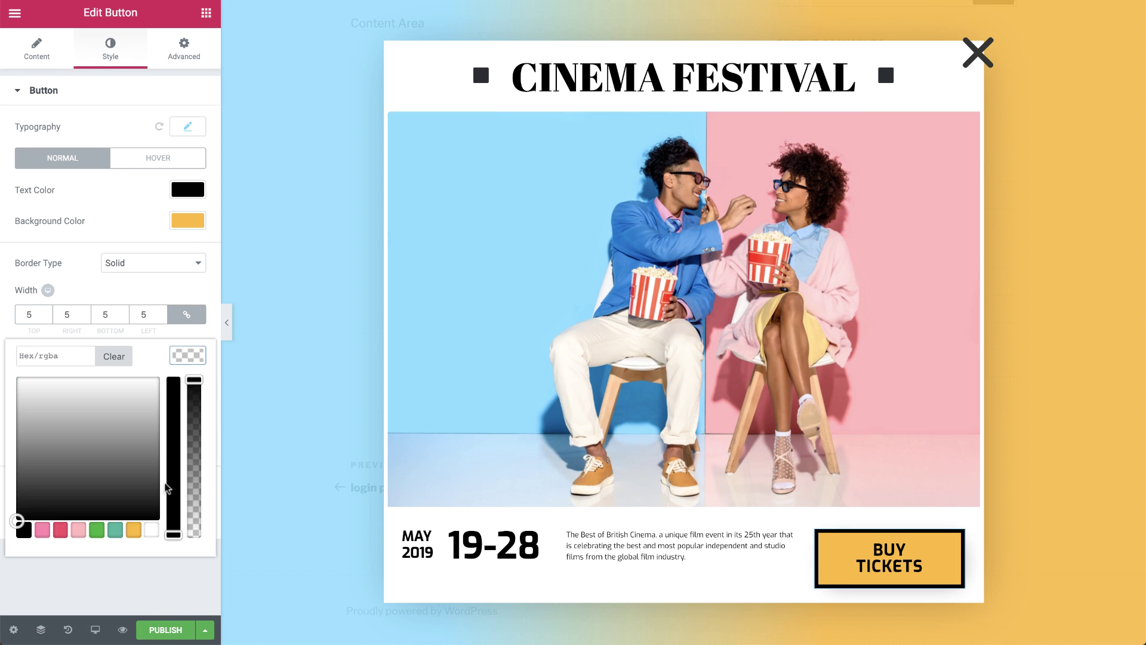
{"action": "left_click", "coordinate": [194, 361]}
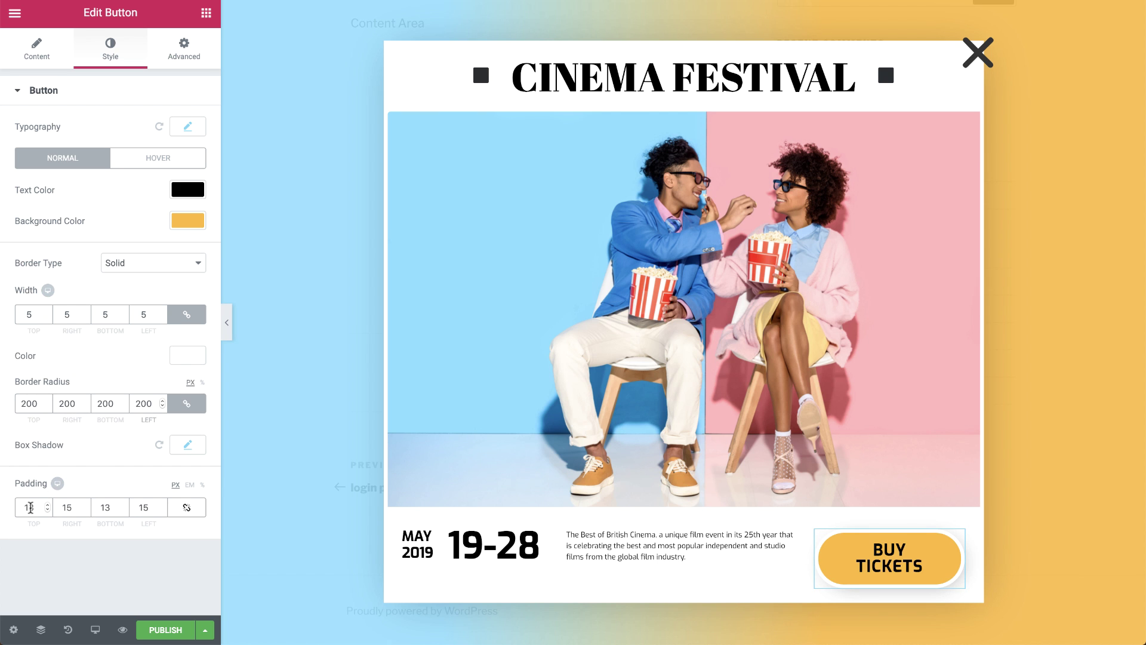
- Set the button's padding to 70 at top and bottom and 0 at the sides, with a top margin of -10
{"action": "type", "text": "70"}
{"action": "key", "text": "Tab"}
{"action": "type", "text": "70"}
{"action": "key", "text": "Tab"}
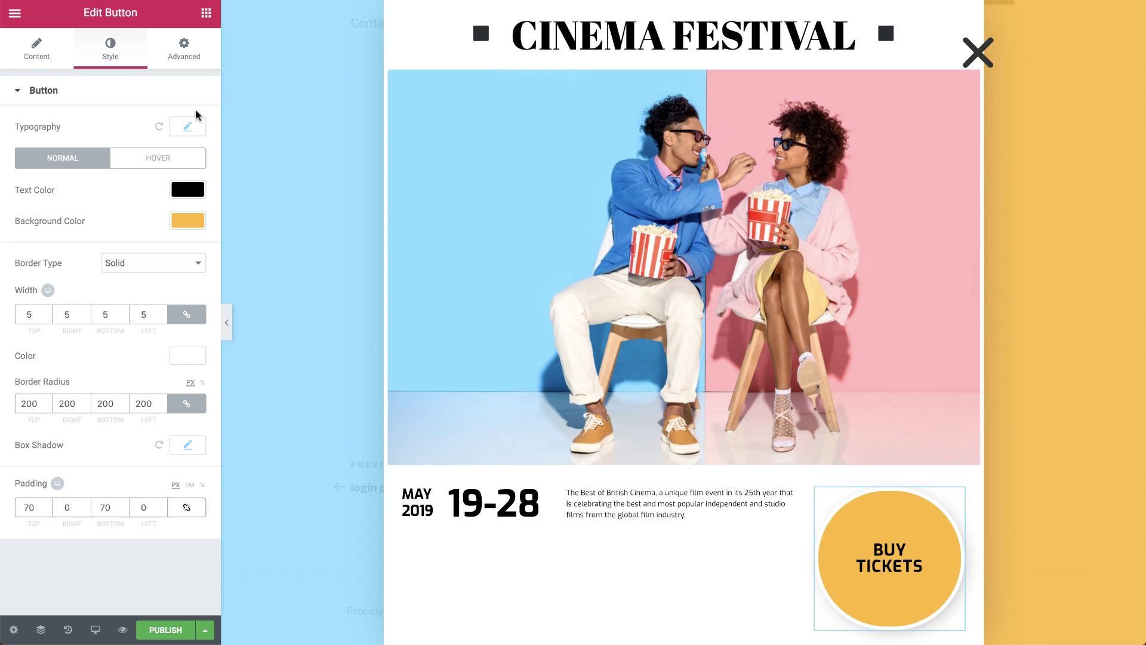
{"action": "left_click", "coordinate": [191, 57]}
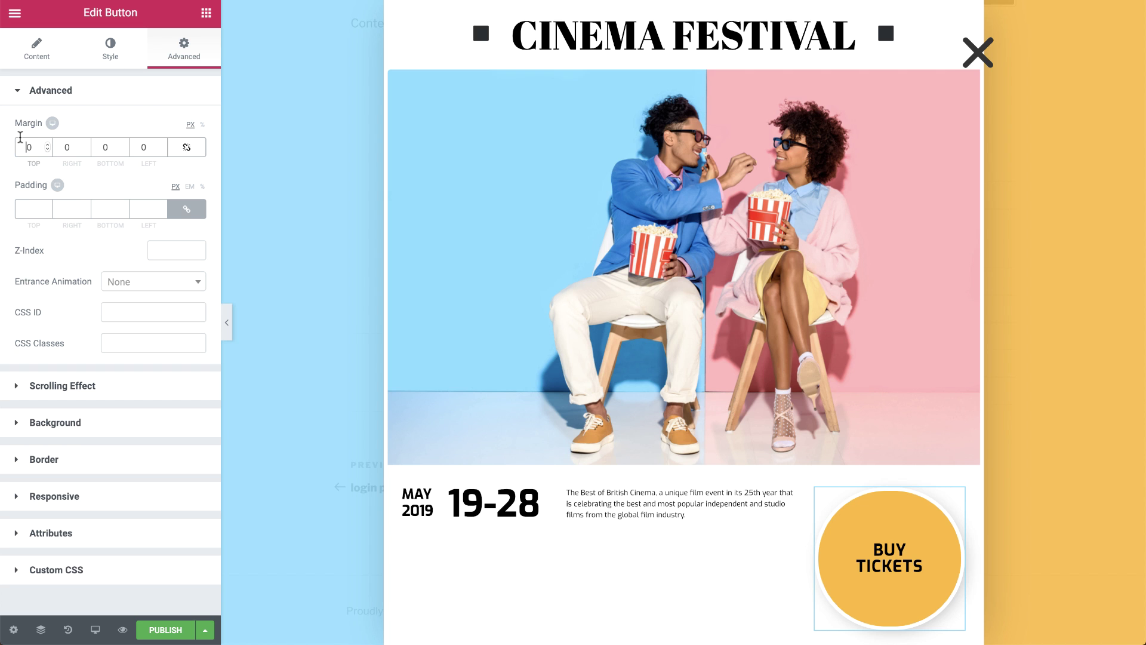
{"action": "type", "text": "-10"}
- Restore the popup to the Editing Started state from the edit history and return to the widget list
{"action": "left_click", "coordinate": [68, 629]}
{"action": "left_click", "coordinate": [85, 469]}
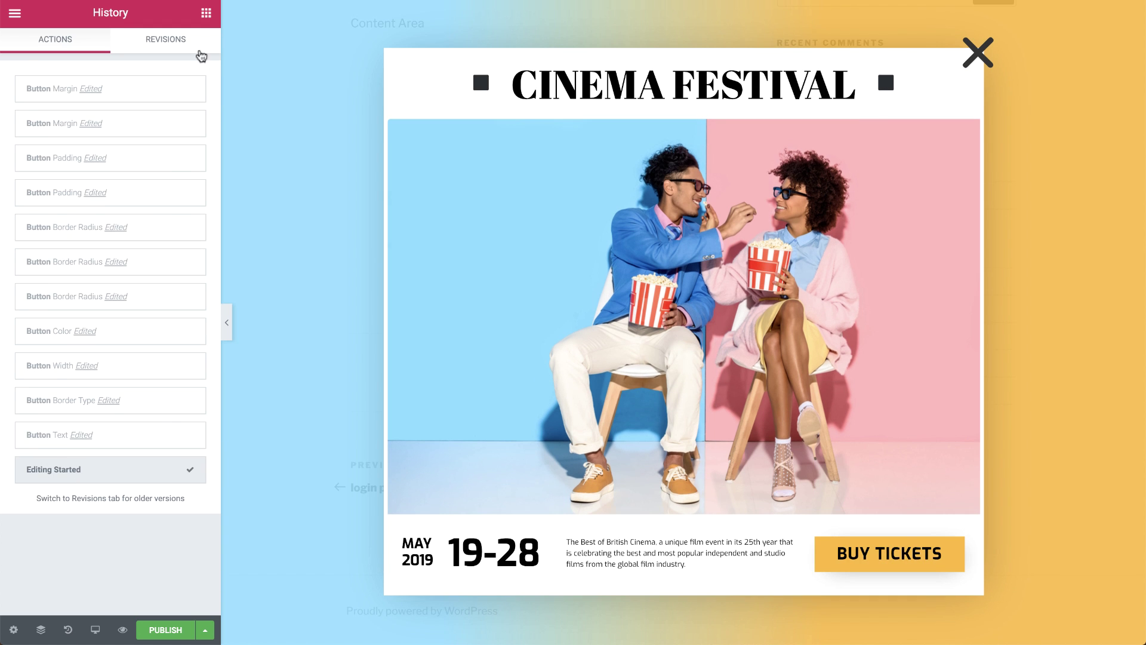
{"action": "left_click", "coordinate": [206, 14]}
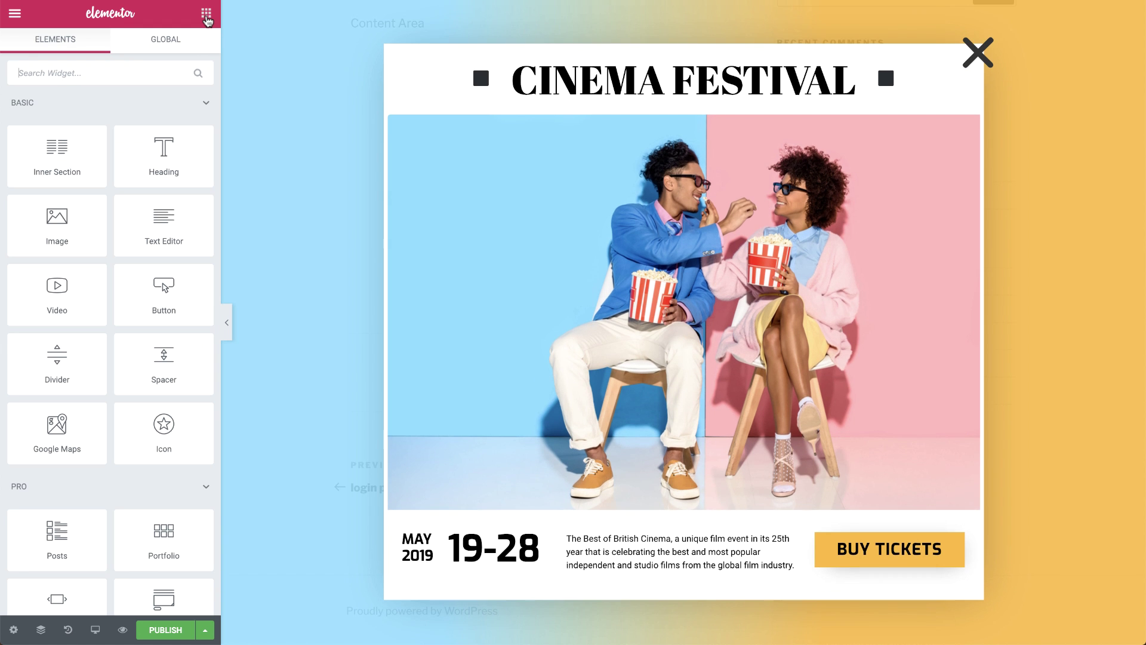
- Preview the popup's responsive layout at tablet and mobile sizes
{"action": "left_click", "coordinate": [107, 633]}
{"action": "left_click", "coordinate": [99, 574]}
{"action": "left_click", "coordinate": [109, 604]}
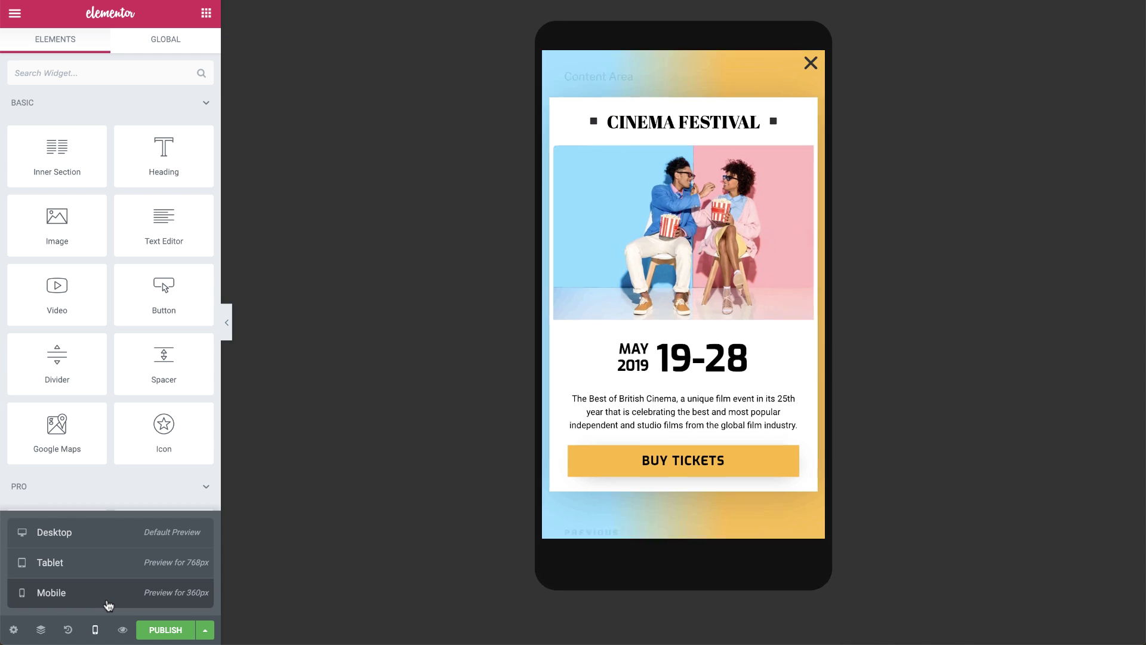
- Set the mobile font size of the festival description paragraph to 15 px
{"action": "left_click", "coordinate": [679, 418]}
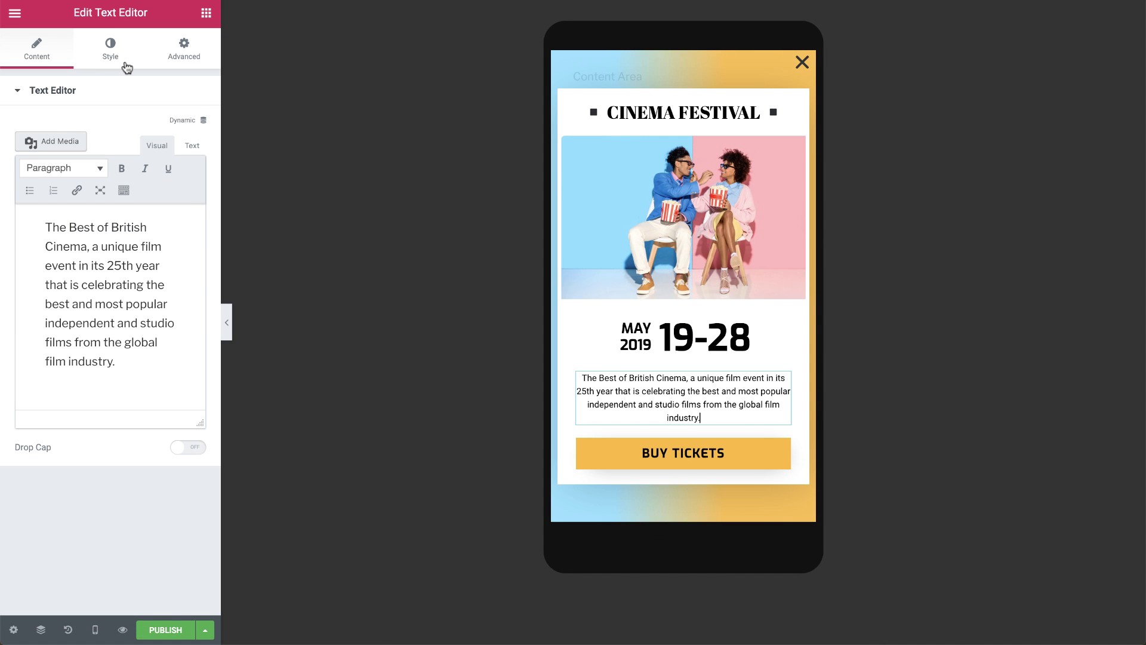
{"action": "left_click", "coordinate": [125, 64]}
{"action": "left_click", "coordinate": [190, 209]}
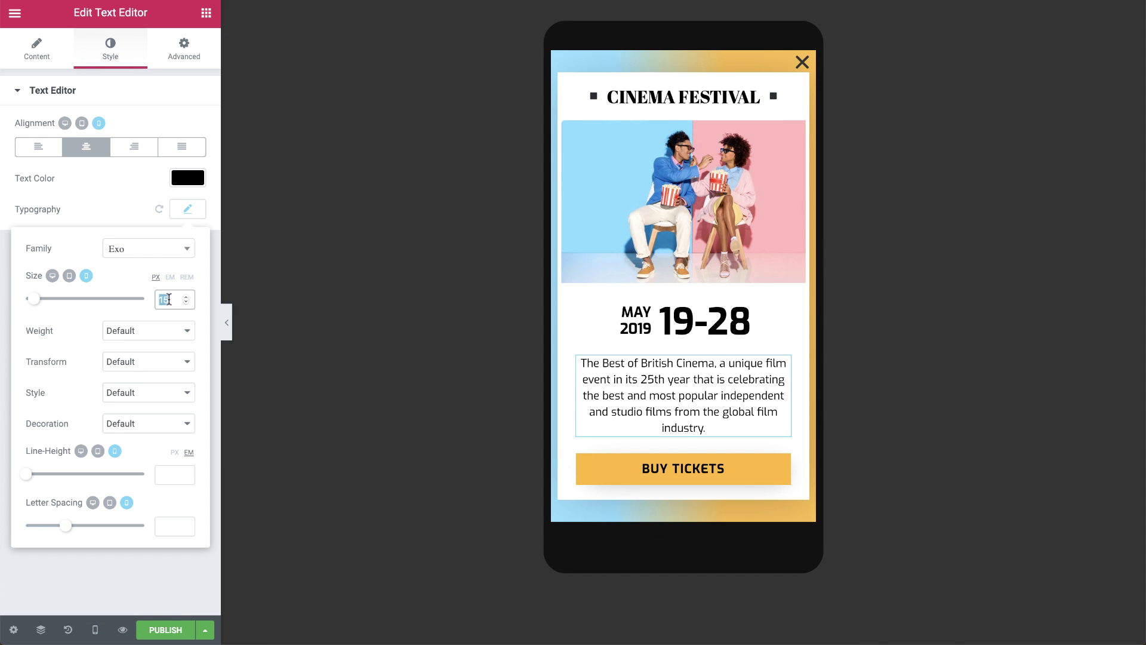
{"action": "type", "text": "18"}
{"action": "key", "text": "BackSpace"}
{"action": "type", "text": "5"}
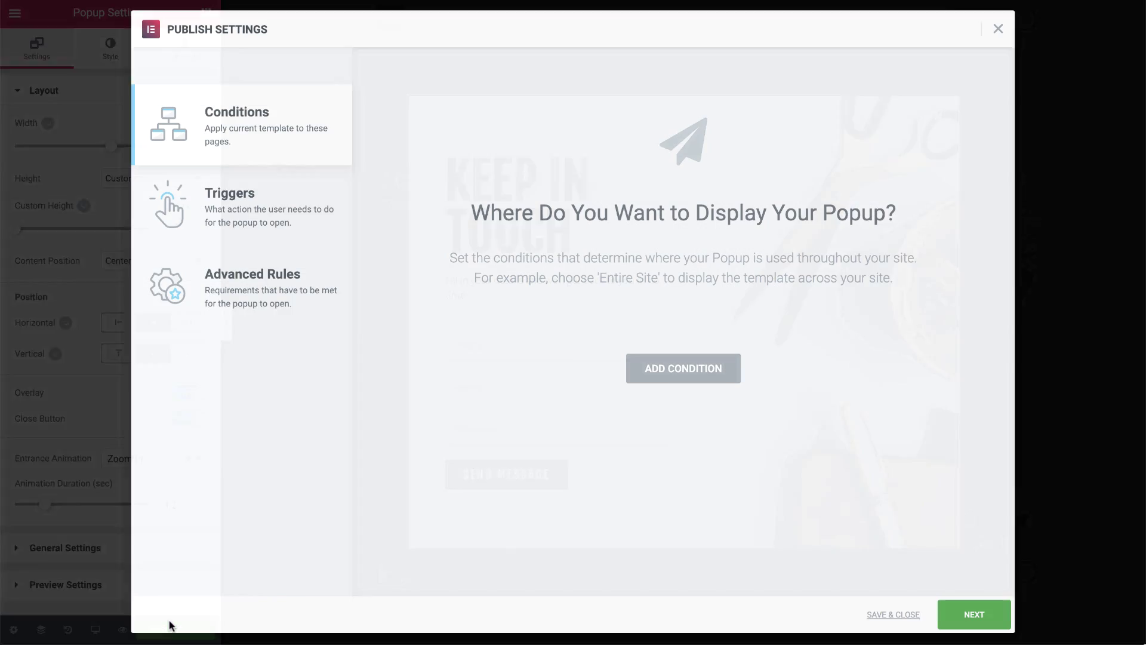
- Enable the popup's triggers for scrolling down within 50%, 1 click and page exit intent
{"action": "left_click", "coordinate": [290, 229]}
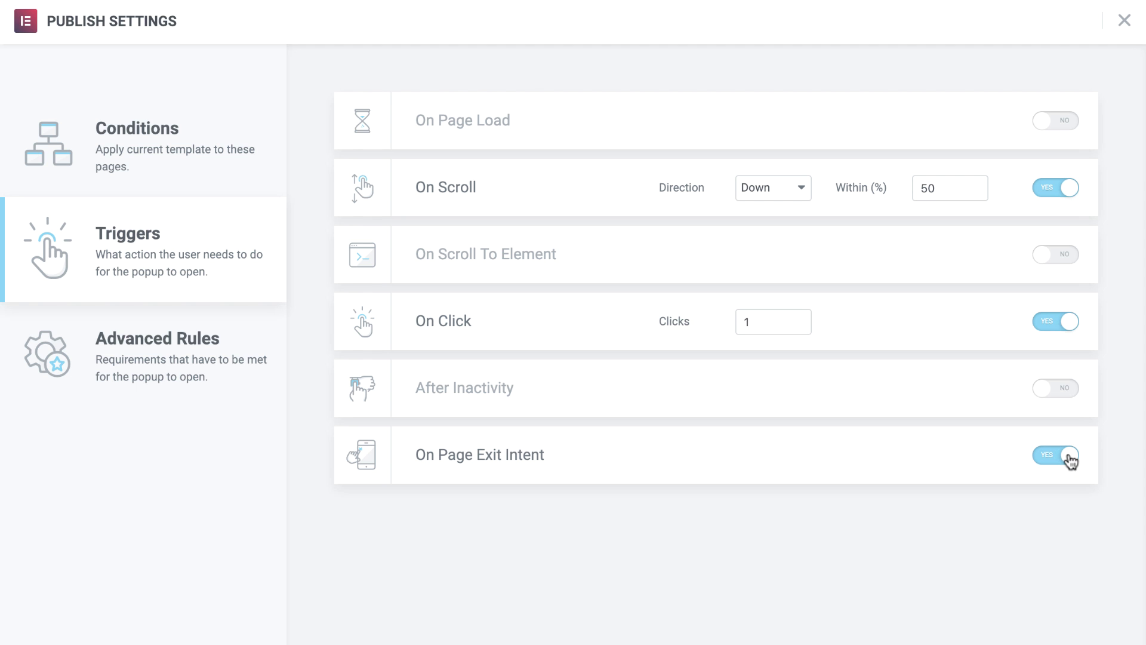
- Set advanced rules to show after 2 sessions, when arriving from facebook.com, on Desktop and Tablet, and to hide for all logged-in users
{"action": "left_click", "coordinate": [203, 329]}
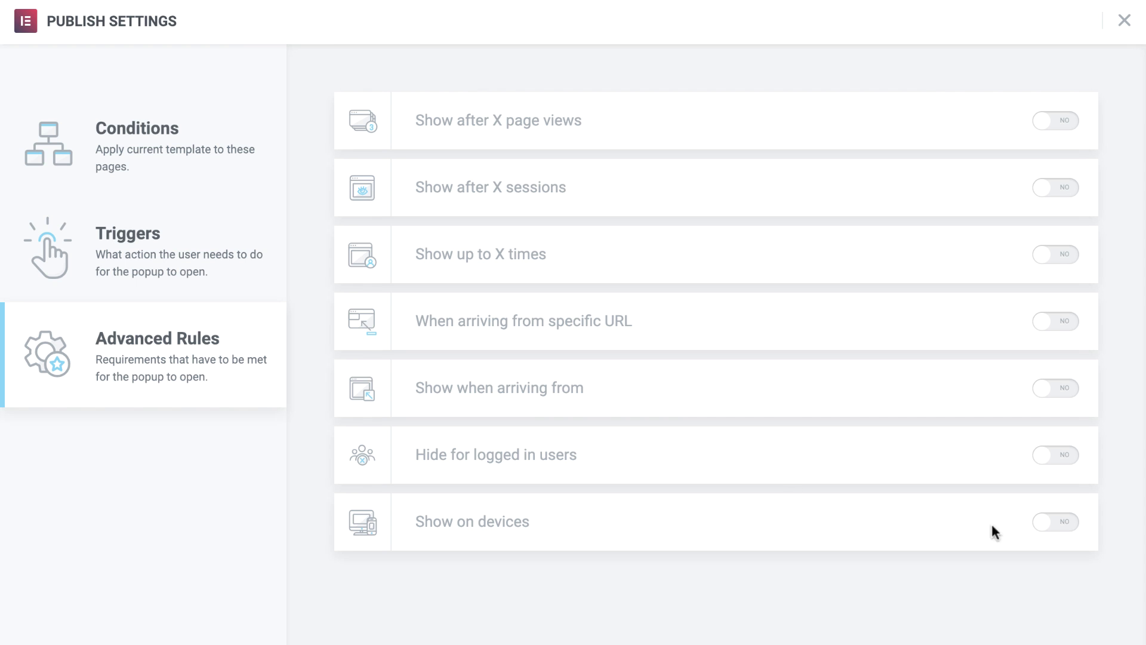
{"action": "left_click", "coordinate": [1065, 523]}
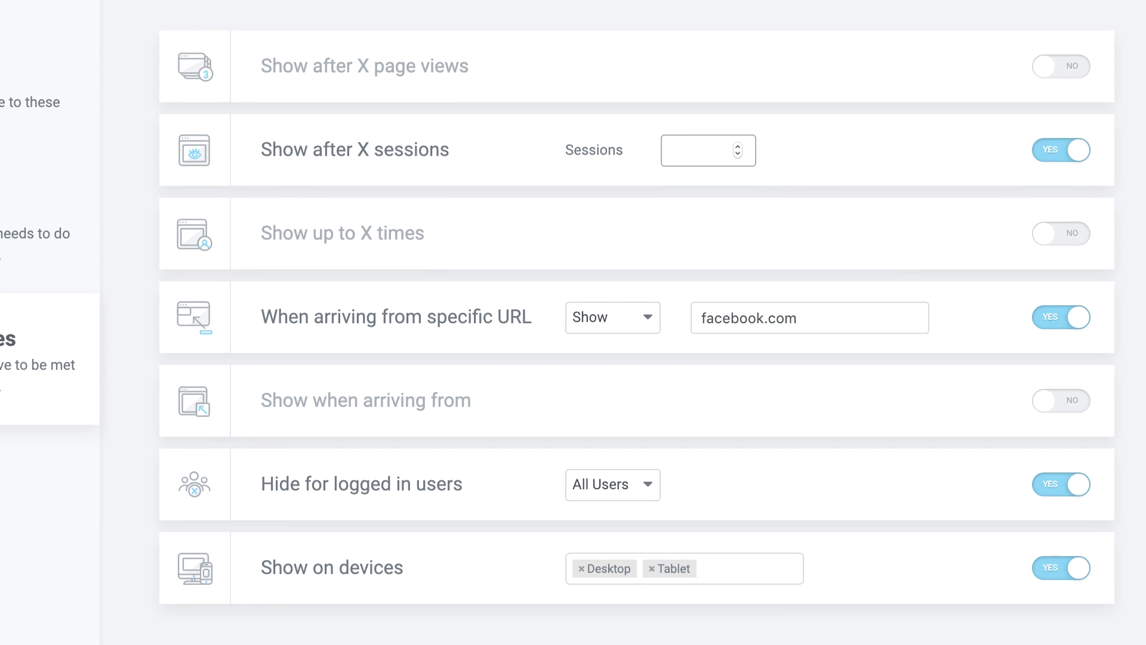
{"action": "type", "text": "2"}
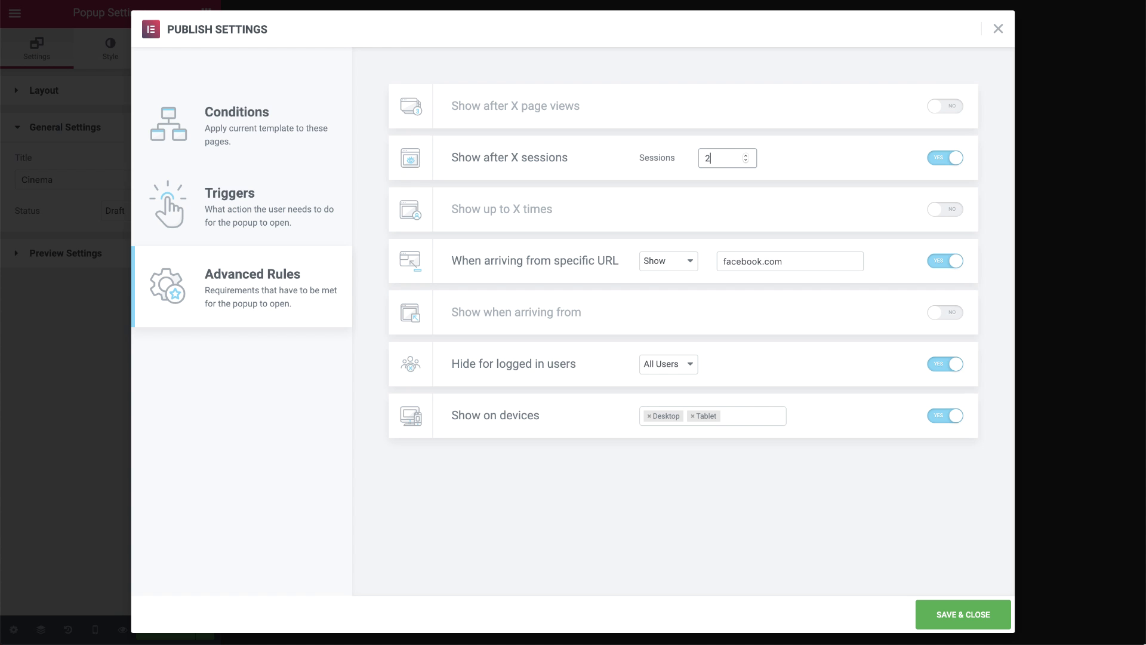
- Add a display condition that includes the Entire Site, go through the remaining publish settings and save them
{"action": "left_click", "coordinate": [320, 110]}
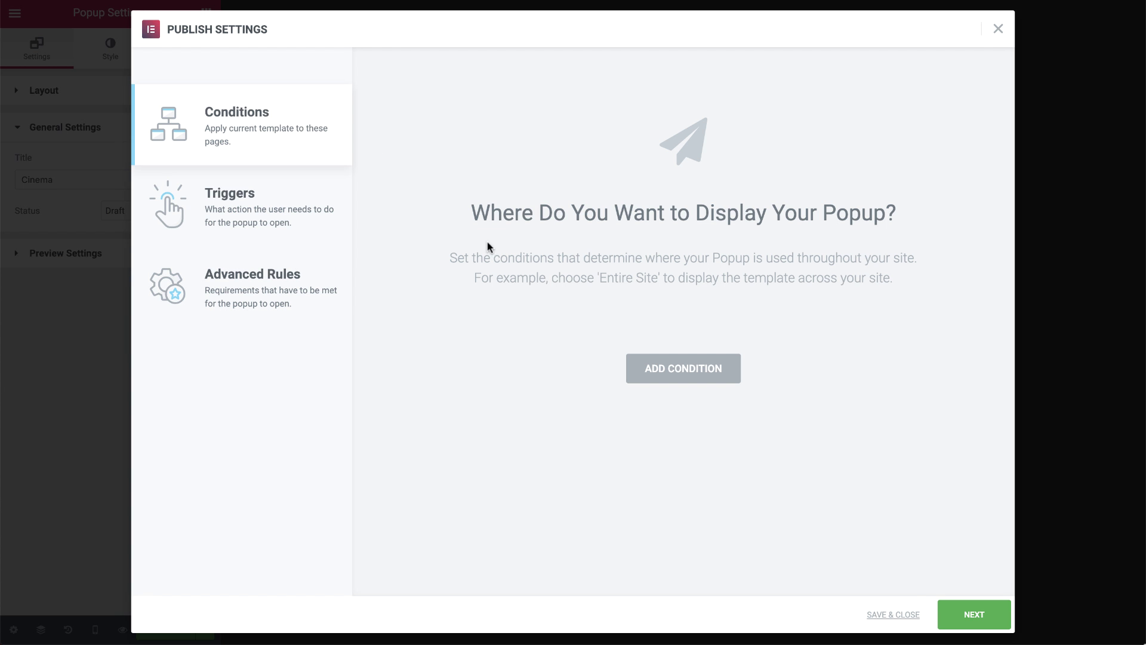
{"action": "left_click", "coordinate": [666, 381]}
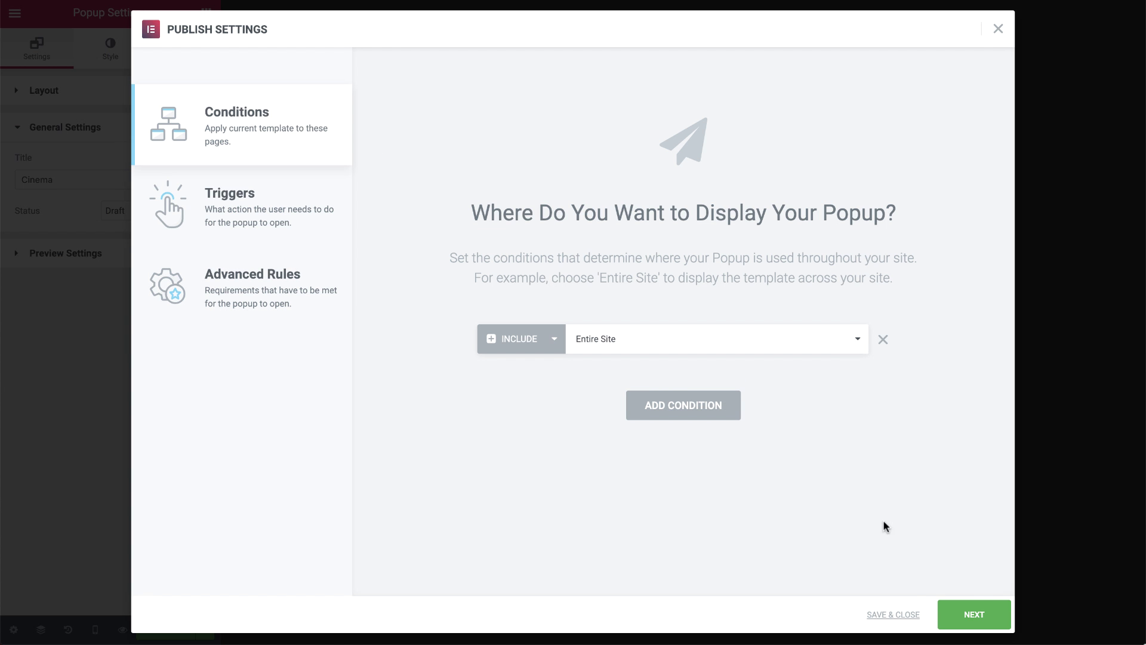
{"action": "left_click", "coordinate": [973, 613]}
{"action": "left_click", "coordinate": [972, 614]}
{"action": "left_click", "coordinate": [979, 612]}
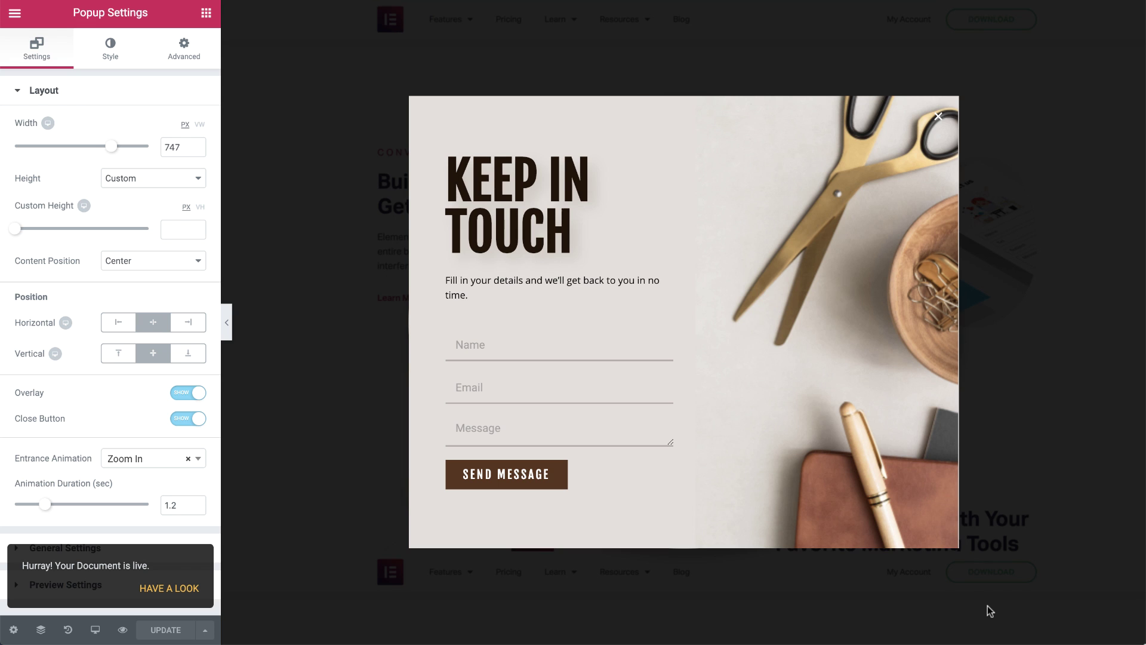
- Add Popup to the Keep in Touch form's actions after submit and choose the popup action it performs
{"action": "left_click", "coordinate": [616, 450]}
{"action": "left_click", "coordinate": [150, 455]}
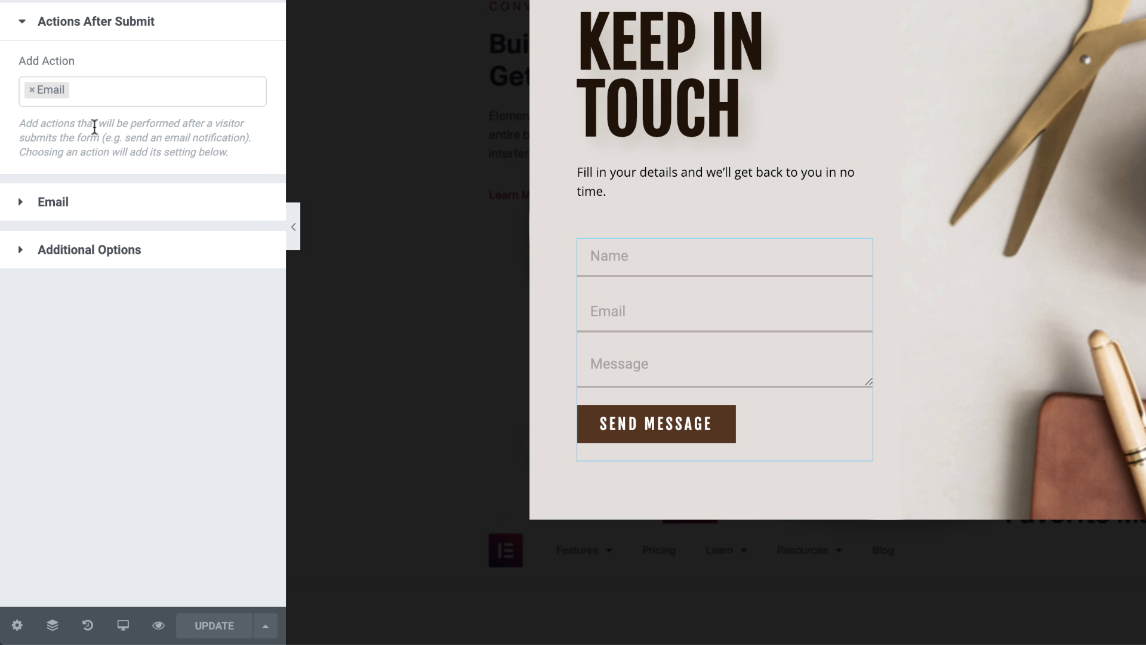
{"action": "left_click", "coordinate": [89, 97]}
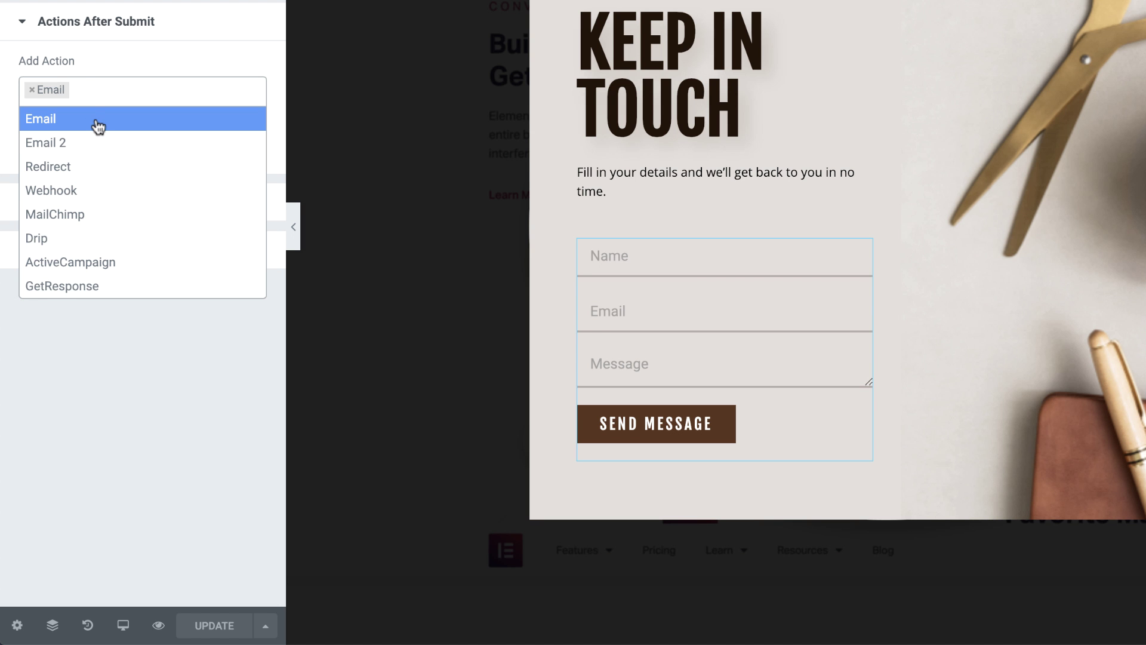
{"action": "scroll", "coordinate": [99, 179], "scroll_direction": "down", "scroll_amount": 3}
{"action": "left_click", "coordinate": [102, 284]}
{"action": "left_click", "coordinate": [96, 255]}
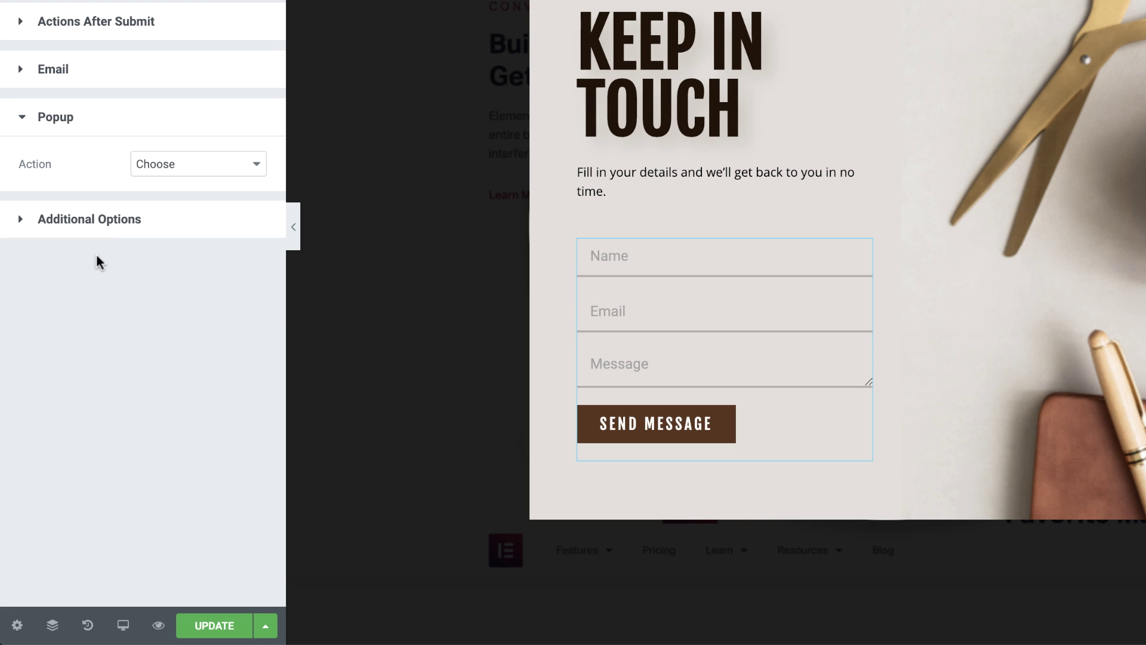
{"action": "left_click", "coordinate": [159, 164]}
{"action": "left_click", "coordinate": [160, 197]}
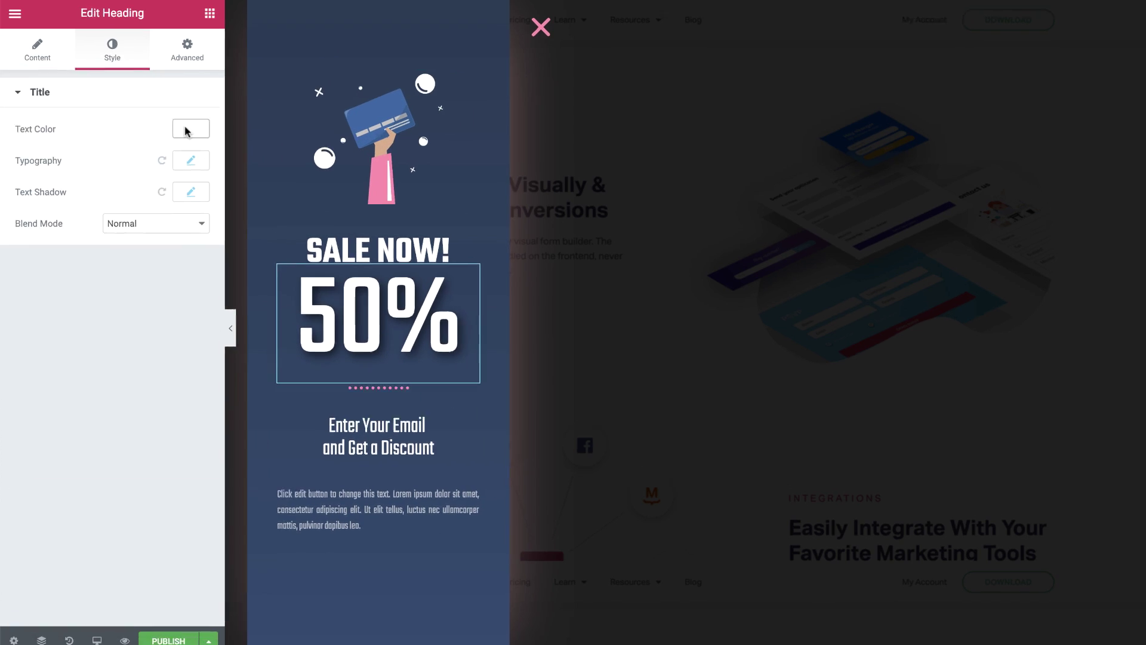
- Colour the 50% heading pink #ff7bac and give its typography a lighter weight
{"action": "left_click", "coordinate": [185, 128]}
{"action": "left_click", "coordinate": [43, 302]}
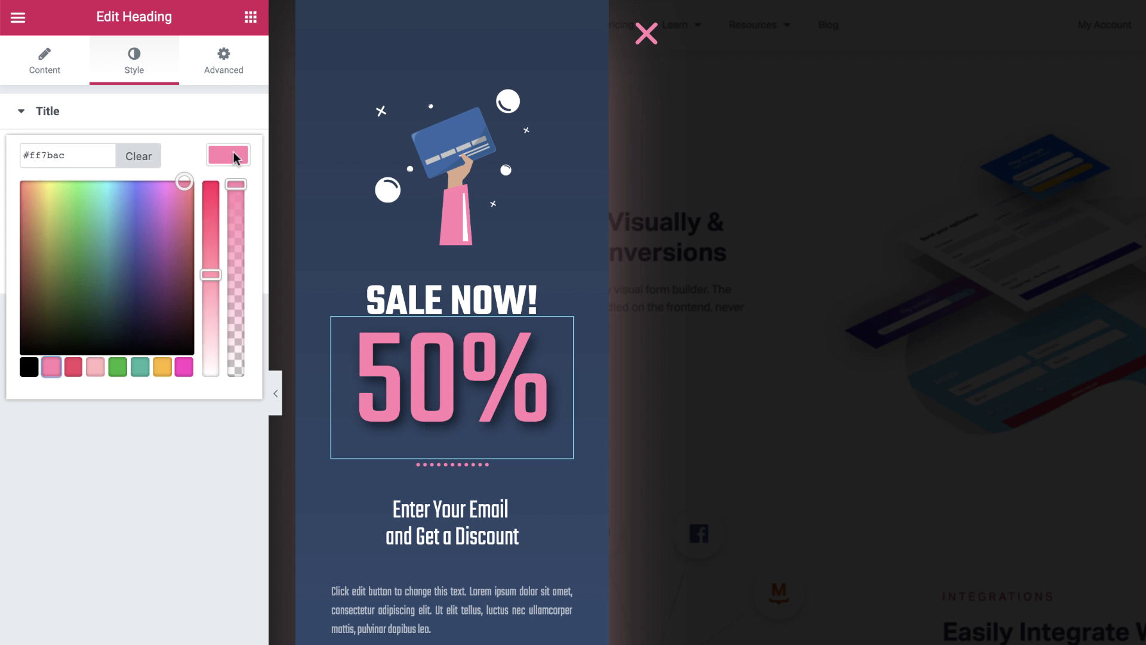
{"action": "left_click", "coordinate": [233, 157]}
{"action": "left_click", "coordinate": [228, 190]}
{"action": "left_click", "coordinate": [185, 344]}
{"action": "left_click", "coordinate": [186, 303]}
- Insert a Form widget between the Enter Your Email heading and the paragraph below it
{"action": "left_click", "coordinate": [250, 17]}
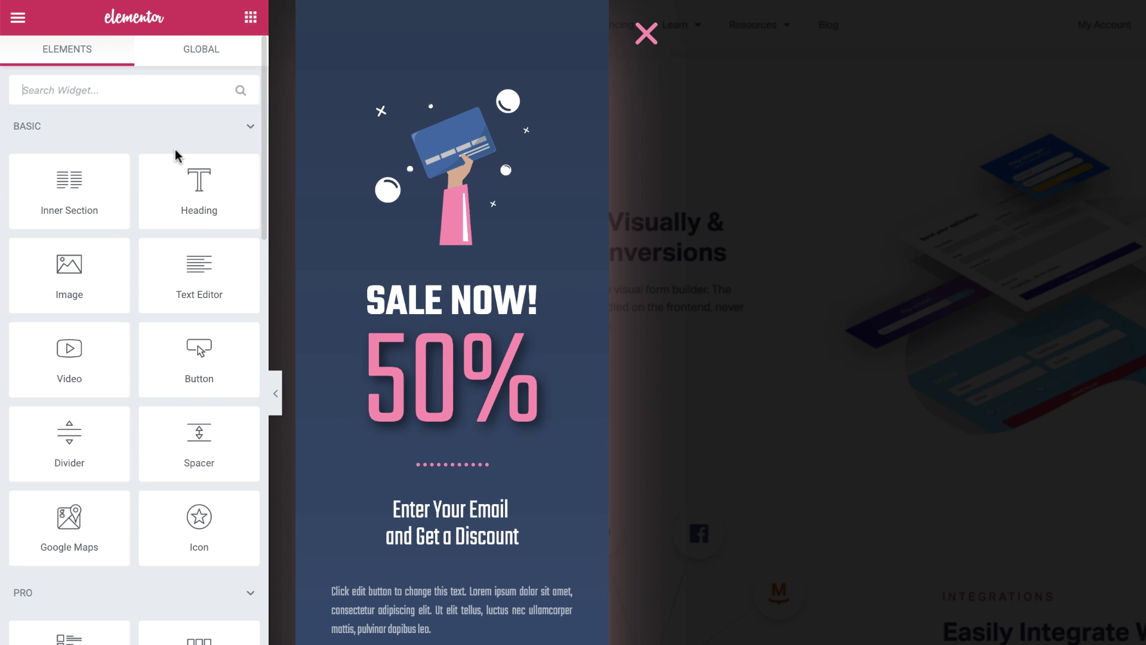
{"action": "scroll", "coordinate": [174, 153], "scroll_direction": "down", "scroll_amount": 5}
{"action": "left_click_drag", "start_coordinate": [187, 427], "coordinate": [437, 537]}
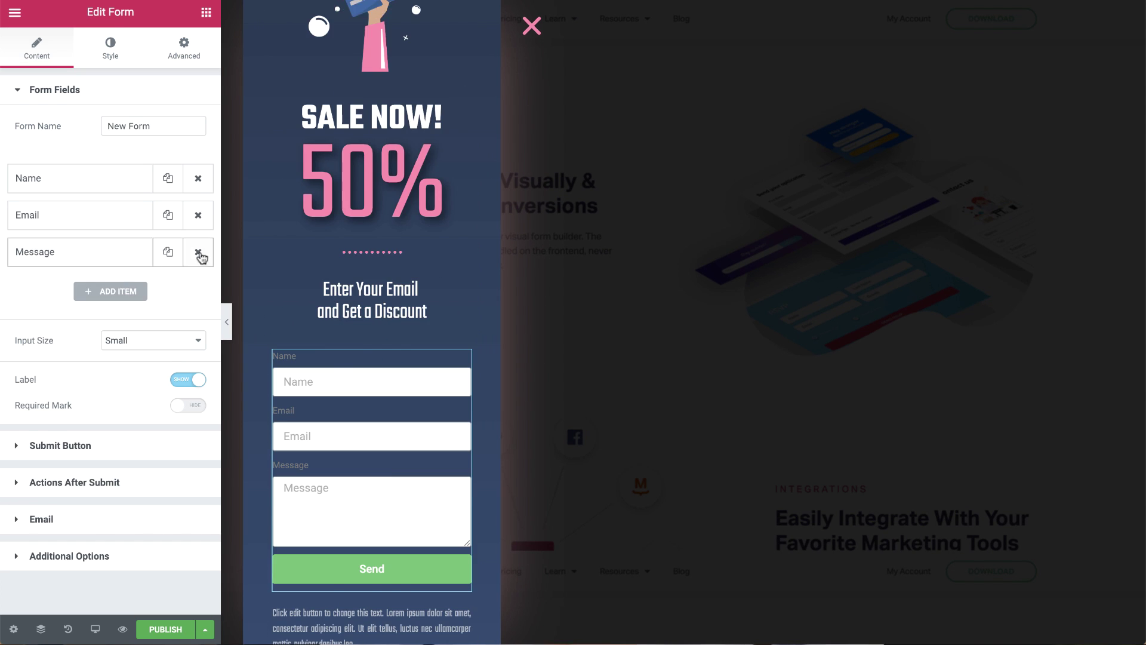
- Remove the form's Message and Name fields, hide the labels and set the input size to Medium
{"action": "left_click", "coordinate": [198, 251]}
{"action": "left_click", "coordinate": [199, 178]}
{"action": "left_click", "coordinate": [194, 303]}
{"action": "left_click", "coordinate": [177, 266]}
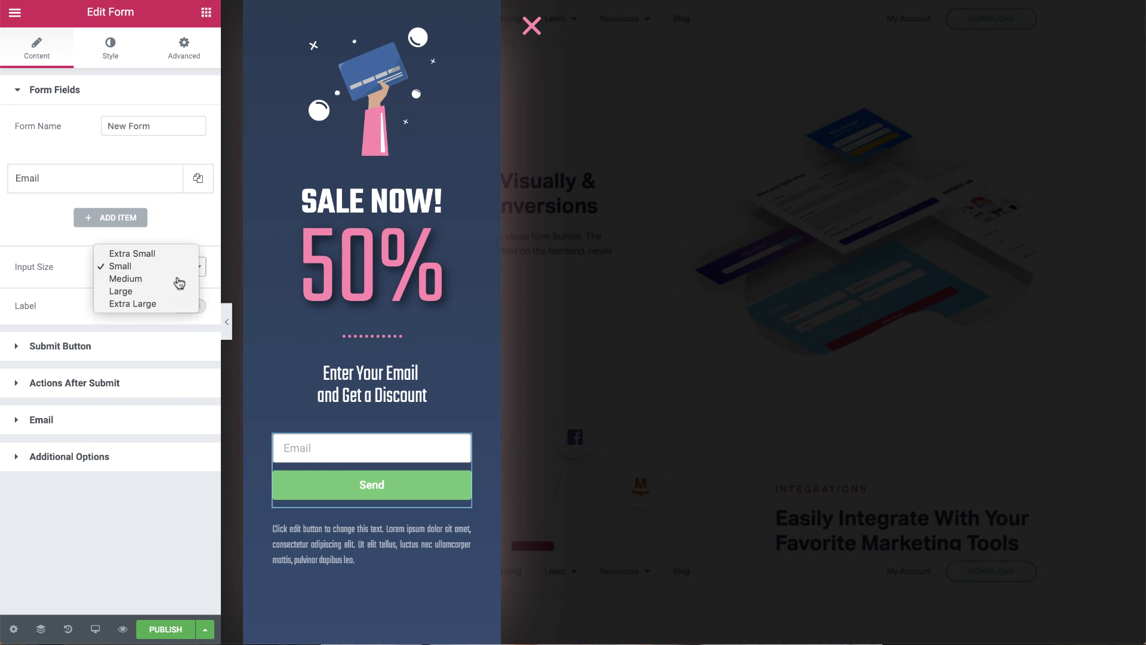
{"action": "left_click", "coordinate": [174, 278]}
- Increase the form's submit button size and reduce the gap between the form rows to zero
{"action": "left_click", "coordinate": [149, 345]}
{"action": "left_click", "coordinate": [154, 195]}
{"action": "left_click", "coordinate": [125, 205]}
{"action": "left_click", "coordinate": [106, 55]}
{"action": "left_click_drag", "start_coordinate": [38, 188], "coordinate": [15, 188]}
{"action": "left_click", "coordinate": [120, 372]}
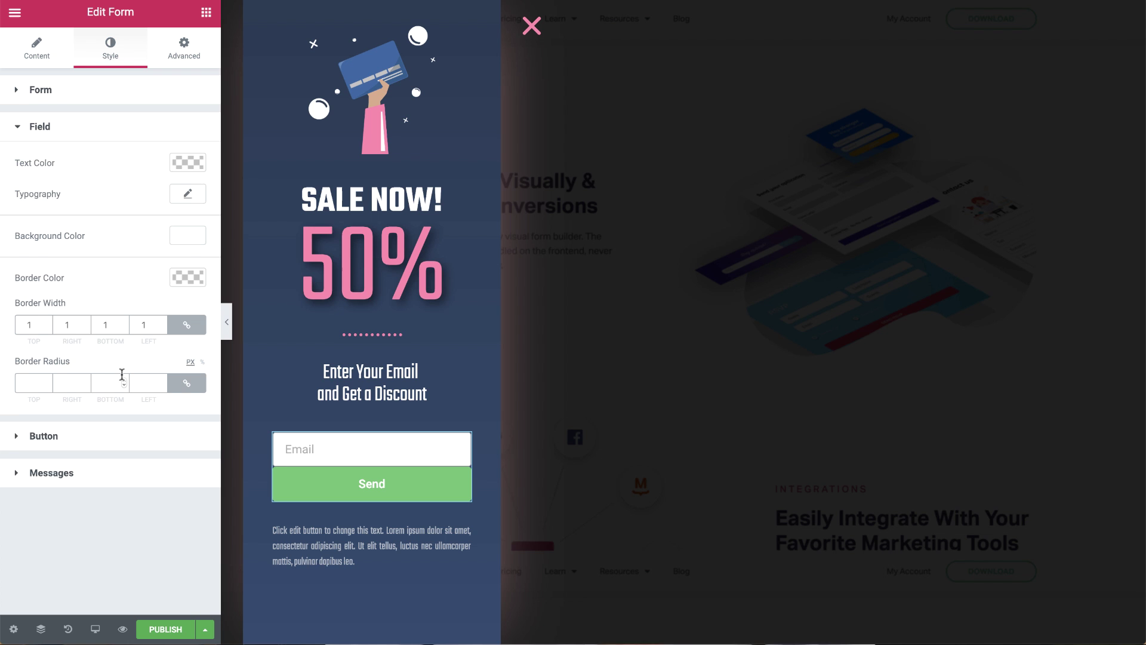
- Give the Send button a pink #ff7bac background and change its text typography to match the popup's headings
{"action": "left_click", "coordinate": [110, 435]}
{"action": "left_click", "coordinate": [190, 233]}
{"action": "left_click", "coordinate": [44, 405]}
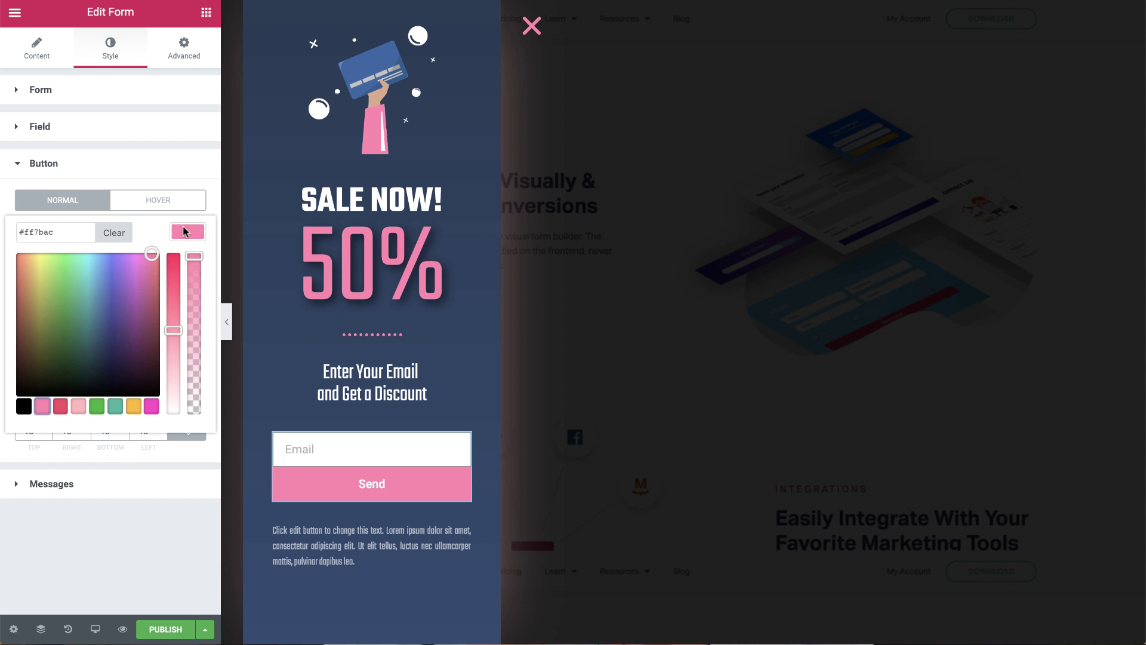
{"action": "left_click", "coordinate": [185, 231]}
{"action": "left_click", "coordinate": [187, 294]}
{"action": "left_click", "coordinate": [191, 295]}
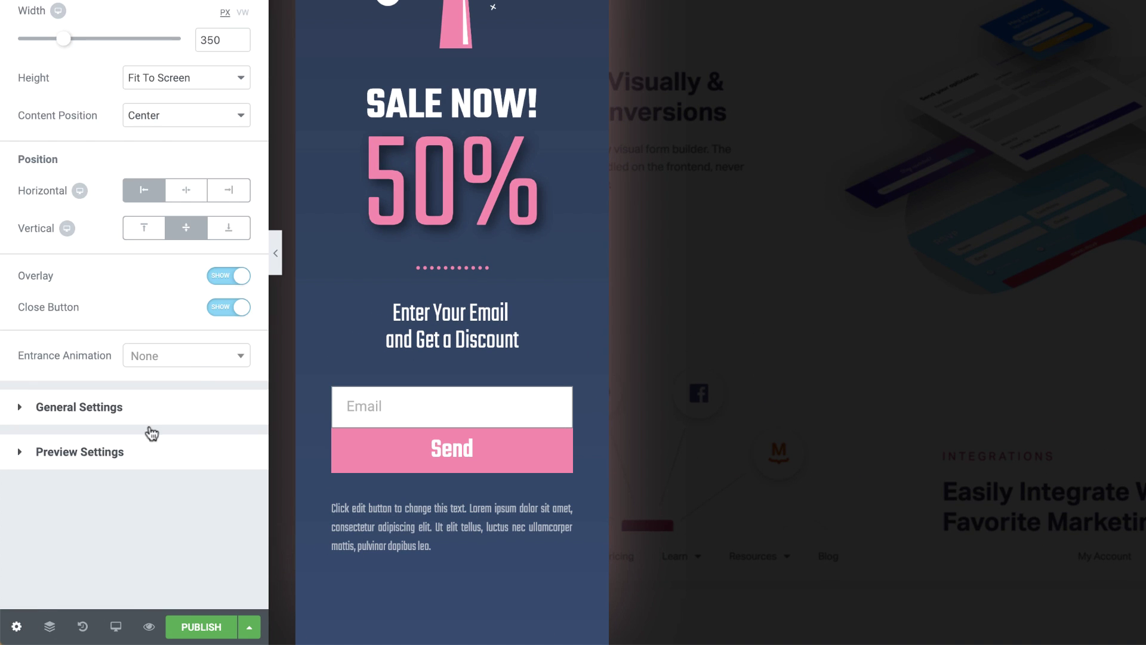
- Set the sale popup's entrance animation to Fade In Left
{"action": "left_click", "coordinate": [153, 406]}
{"action": "left_click", "coordinate": [156, 487]}
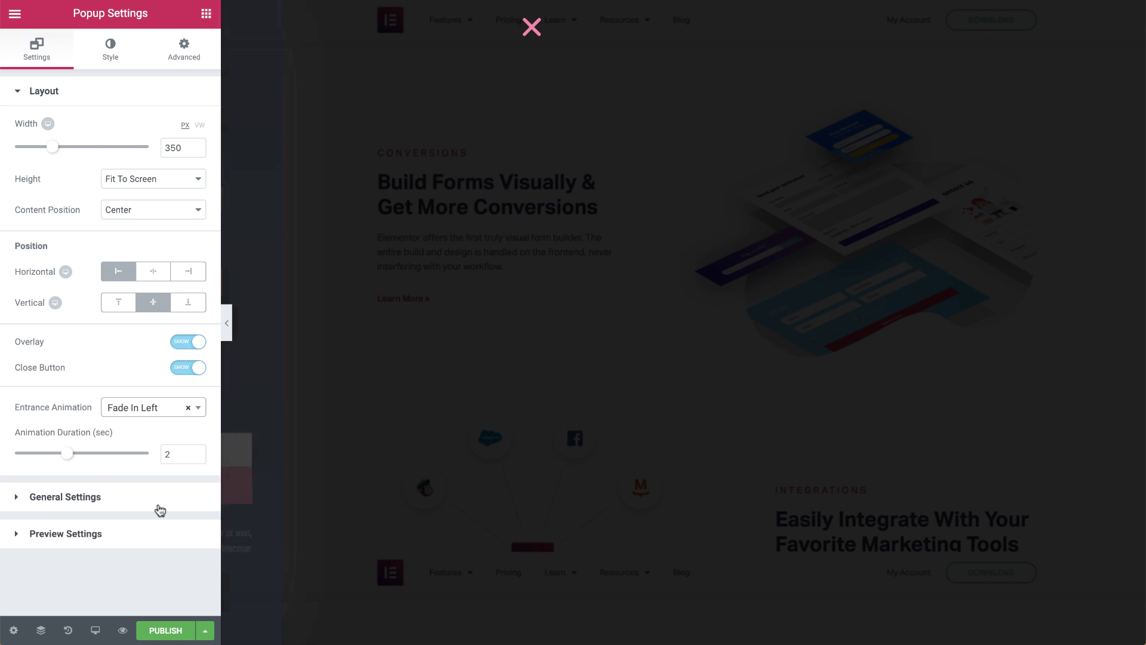